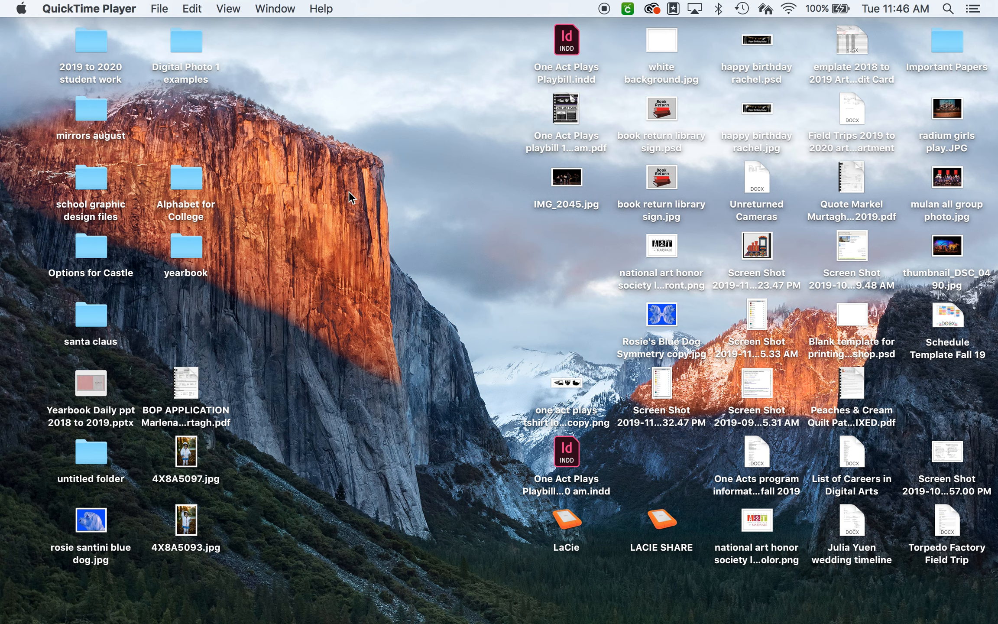
Step: Open 4X8A5097.jpg and 4X8A5093.jpg from the desktop and arrange their windows side by side to compare them
{"action": "left_click", "coordinate": [190, 454]}
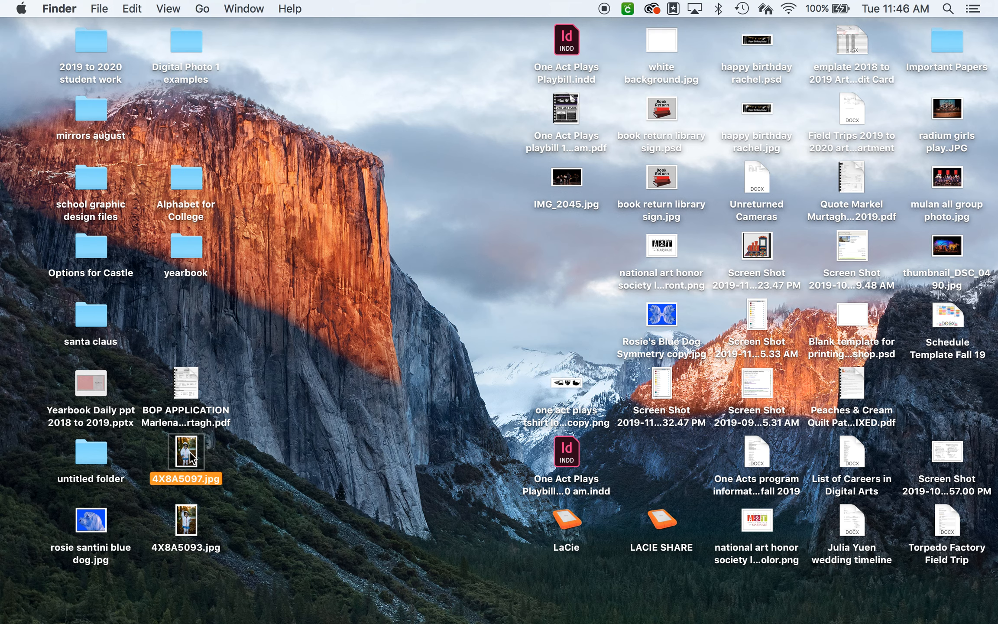
{"action": "key", "text": "super+o"}
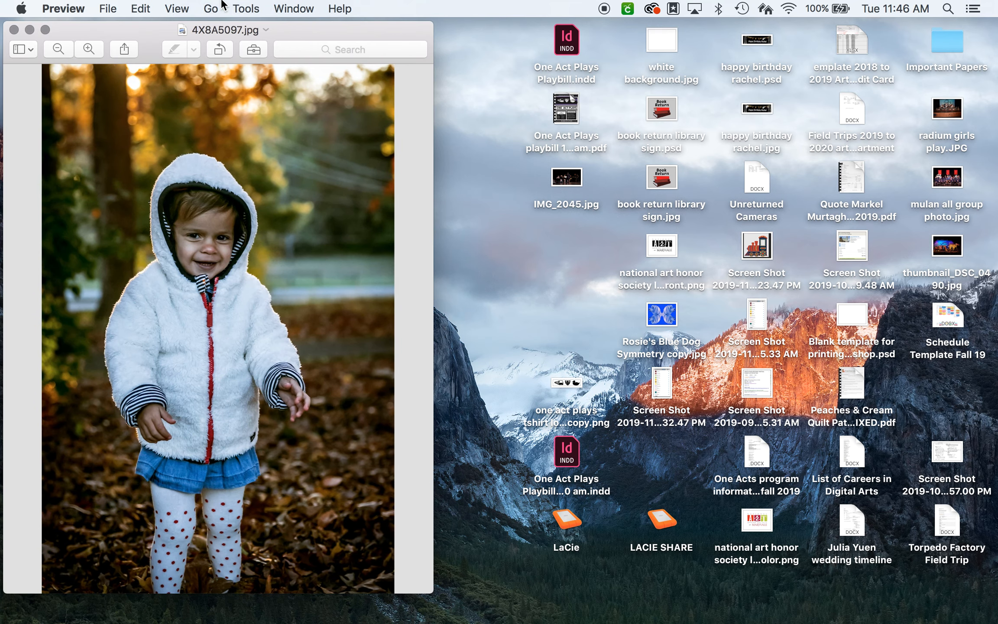
{"action": "left_click_drag", "start_coordinate": [155, 38], "coordinate": [682, 9]}
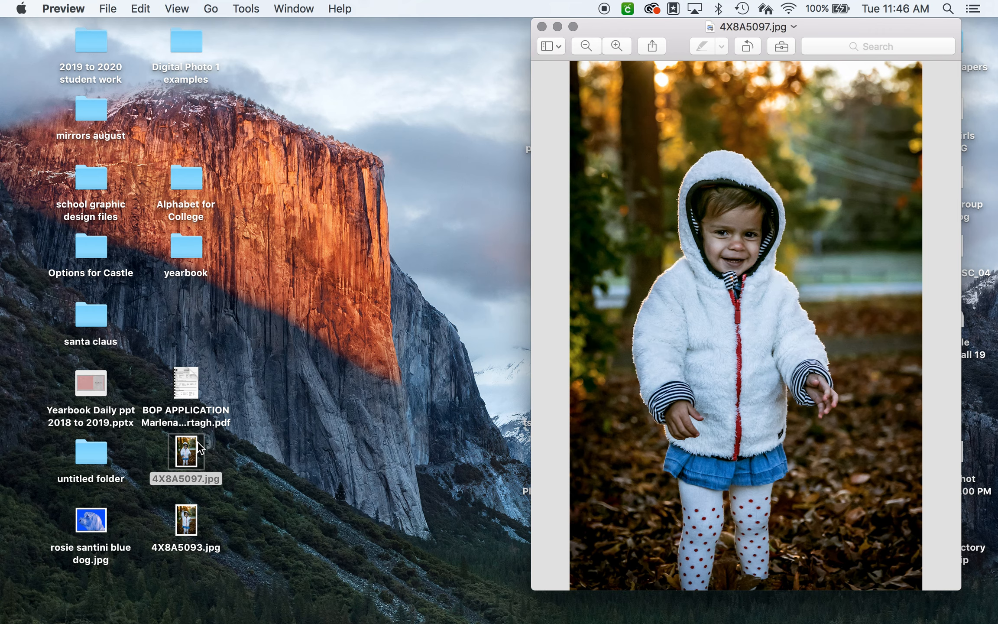
{"action": "left_click", "coordinate": [185, 520]}
{"action": "key", "text": "super+o"}
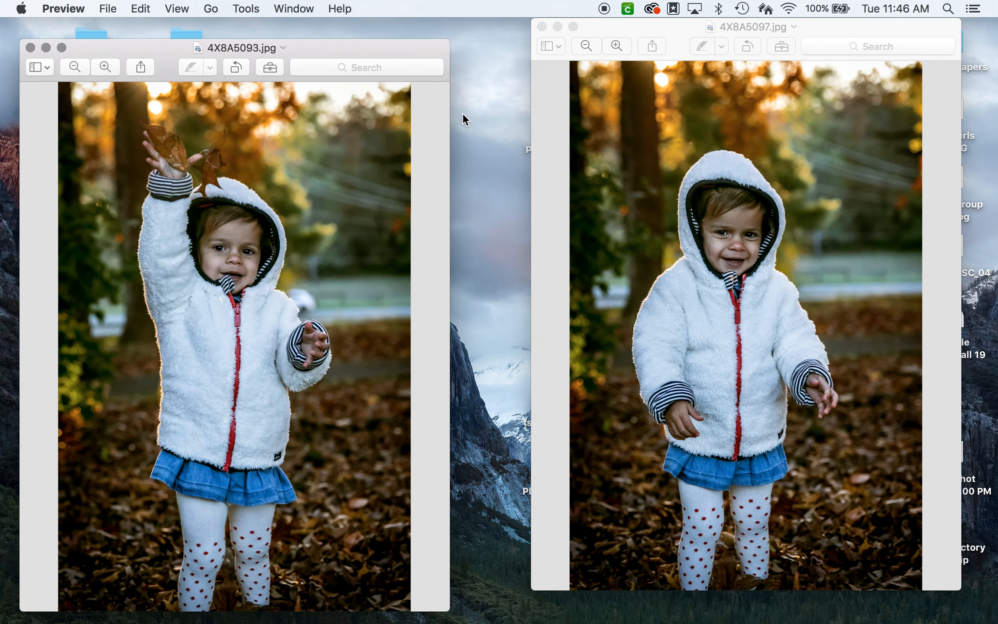
{"action": "left_click_drag", "start_coordinate": [318, 49], "coordinate": [403, 7]}
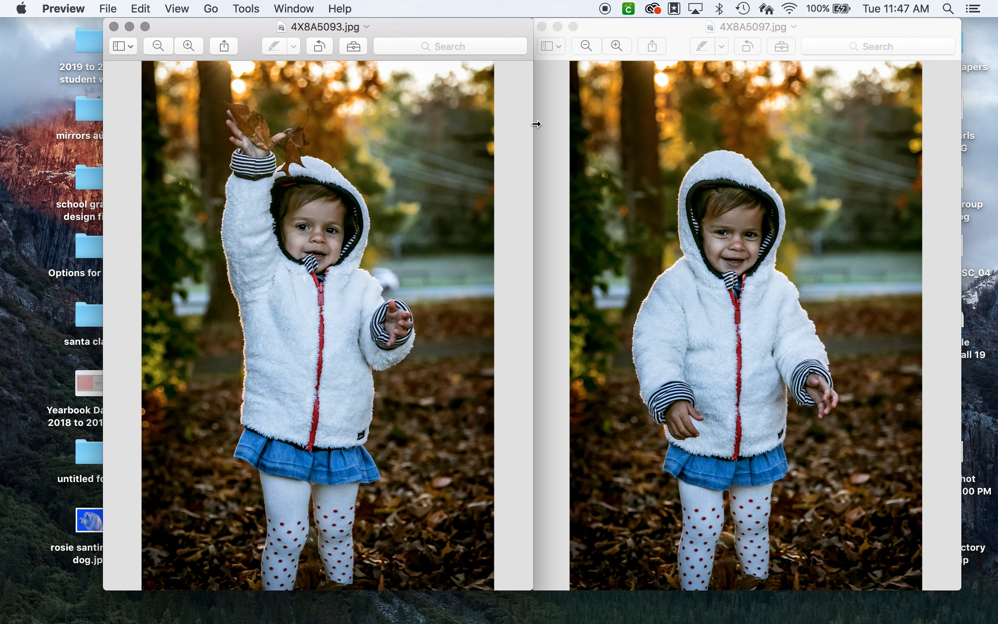
Step: Close both photo windows and switch to Adobe Photoshop CC 2015.5
{"action": "left_click", "coordinate": [114, 26]}
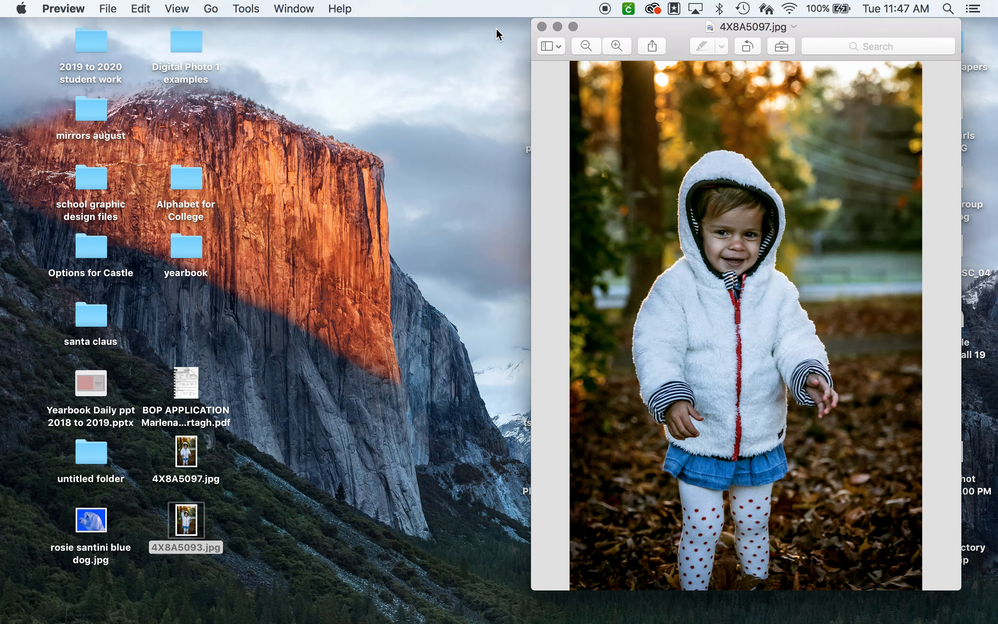
{"action": "left_click", "coordinate": [542, 27]}
{"action": "mouse_move", "coordinate": [494, 622]}
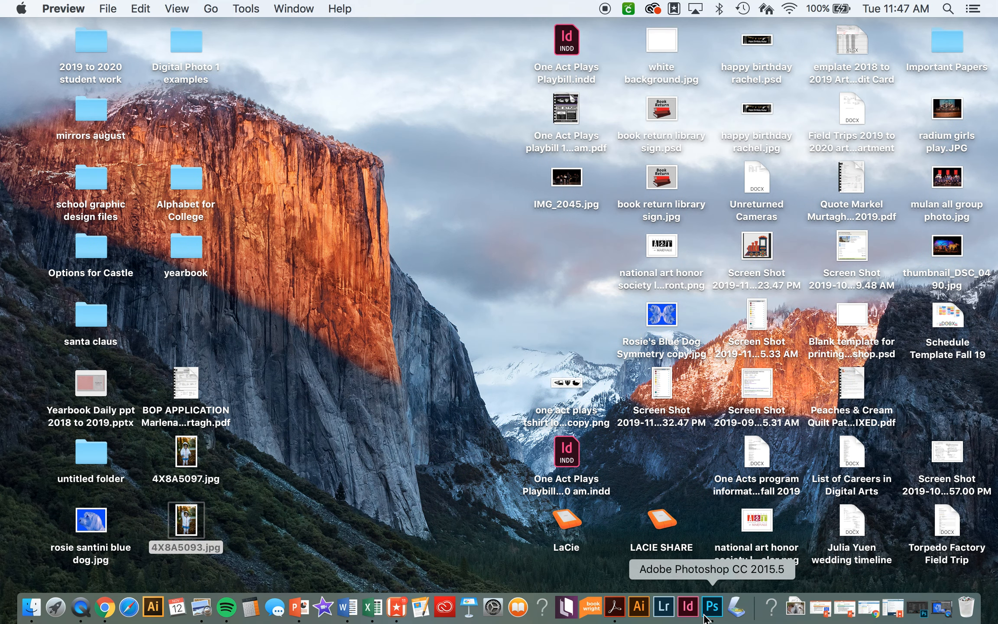
{"action": "left_click", "coordinate": [713, 607]}
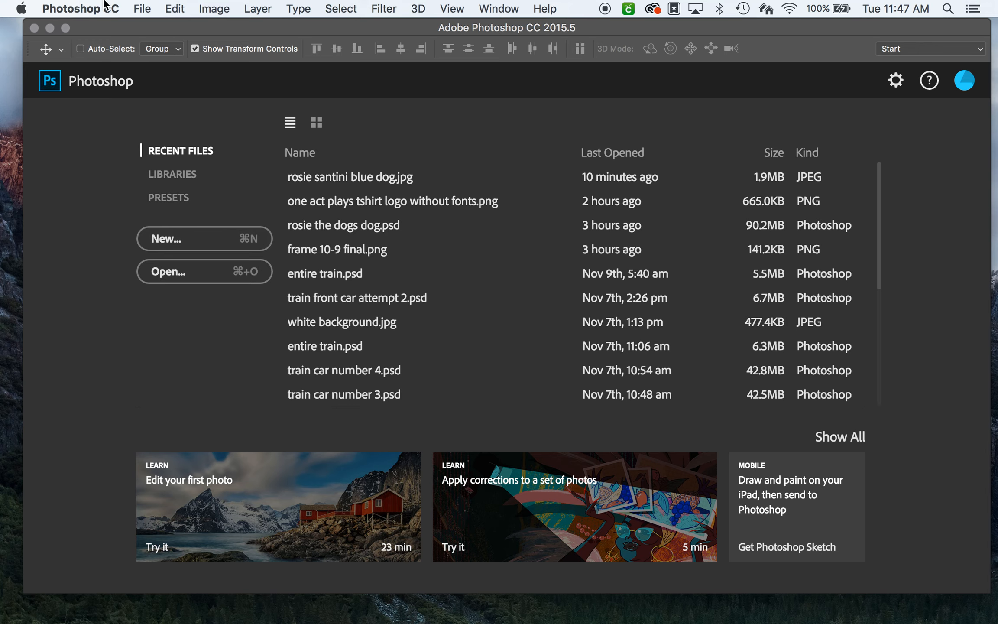
Step: Start a new document with its dimensions in inches and shift the program window to uncover the desktop photos
{"action": "left_click", "coordinate": [80, 9]}
{"action": "mouse_move", "coordinate": [142, 8]}
{"action": "left_click", "coordinate": [155, 31]}
{"action": "left_click_drag", "start_coordinate": [613, 82], "coordinate": [261, 92]}
{"action": "left_click", "coordinate": [389, 189]}
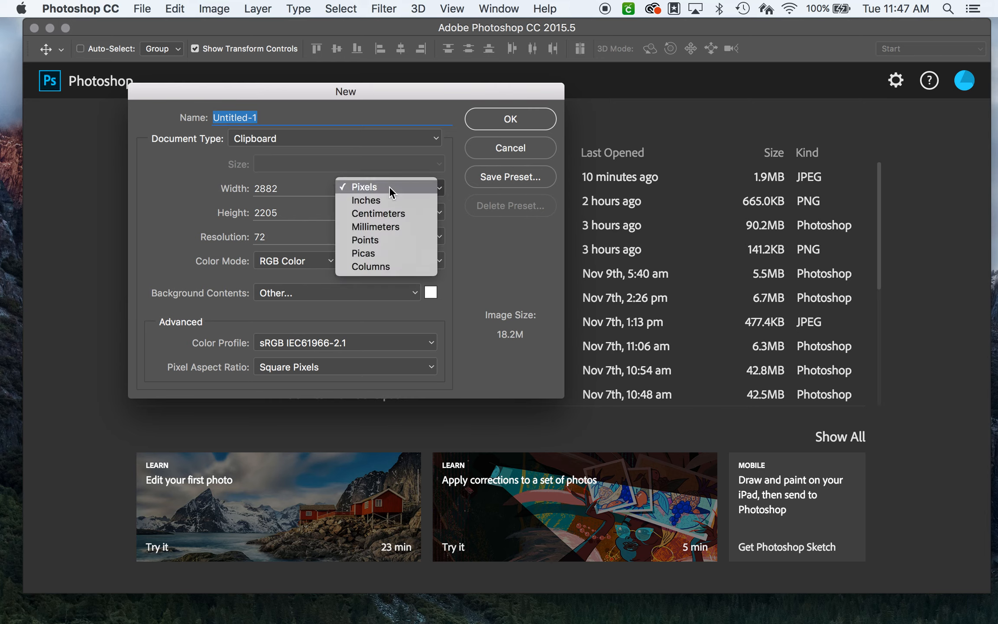
{"action": "left_click", "coordinate": [390, 199]}
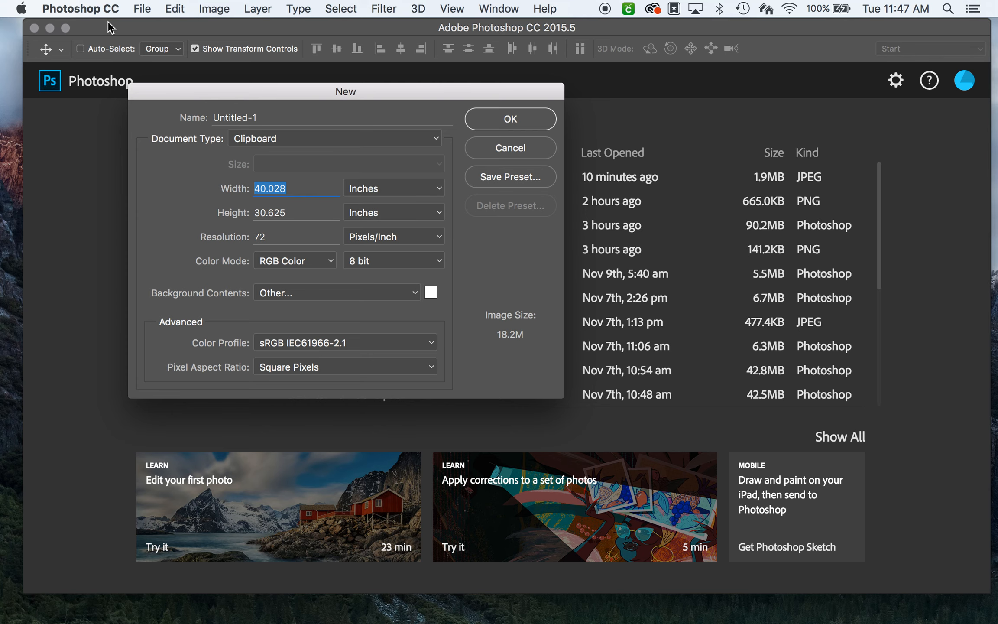
{"action": "left_click_drag", "start_coordinate": [109, 23], "coordinate": [434, 2]}
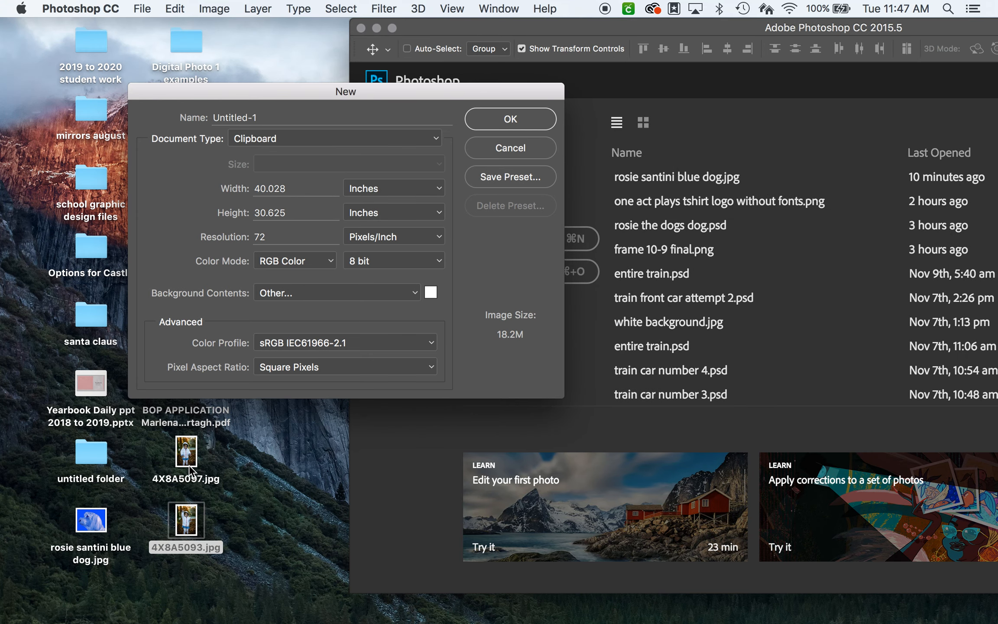
Step: Create the document 15 inches wide and 10 inches high at 300 pixels/inch, and bring the whole program window into view
{"action": "double_click", "coordinate": [299, 188]}
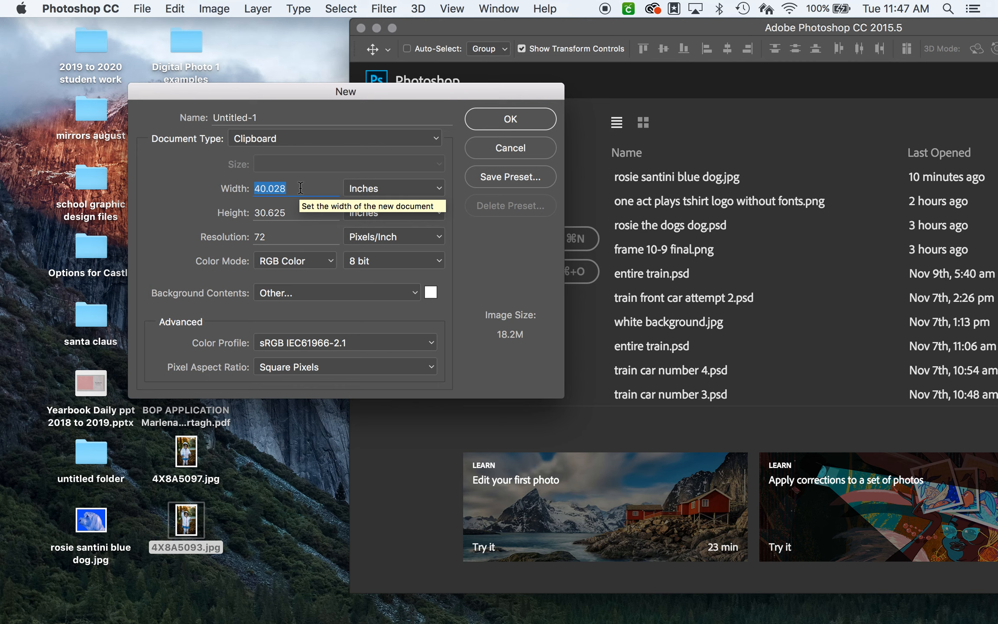
{"action": "type", "text": "15"}
{"action": "key", "text": "Tab"}
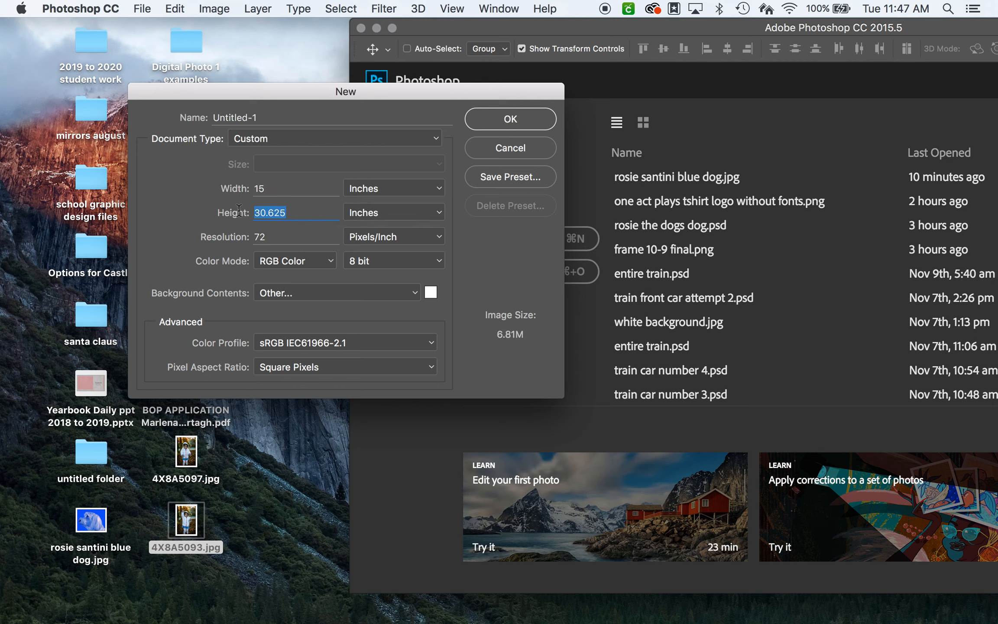
{"action": "type", "text": "10"}
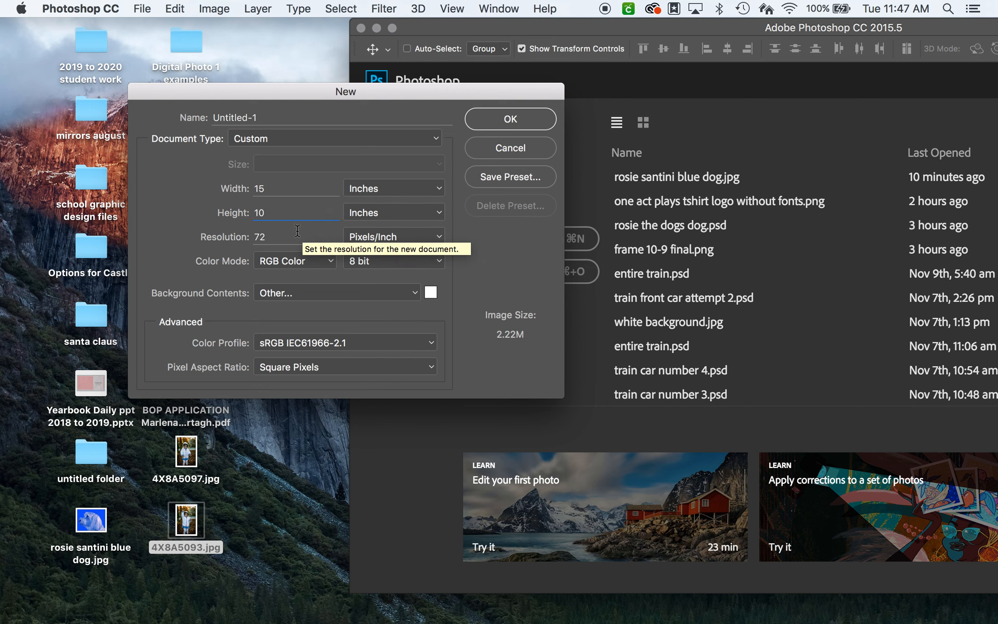
{"action": "key", "text": "Tab"}
{"action": "type", "text": "300"}
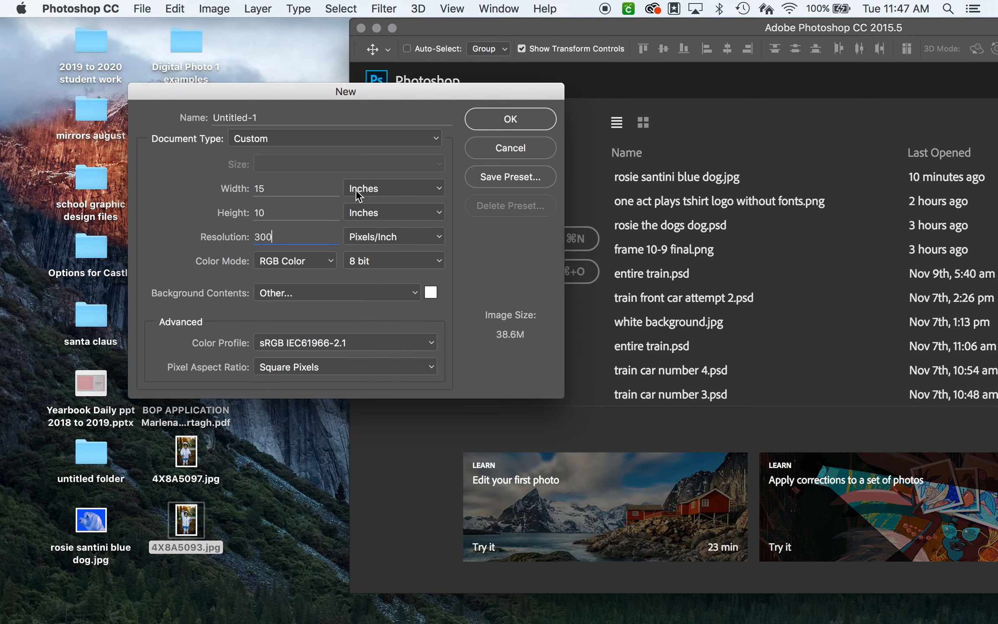
{"action": "left_click", "coordinate": [510, 119]}
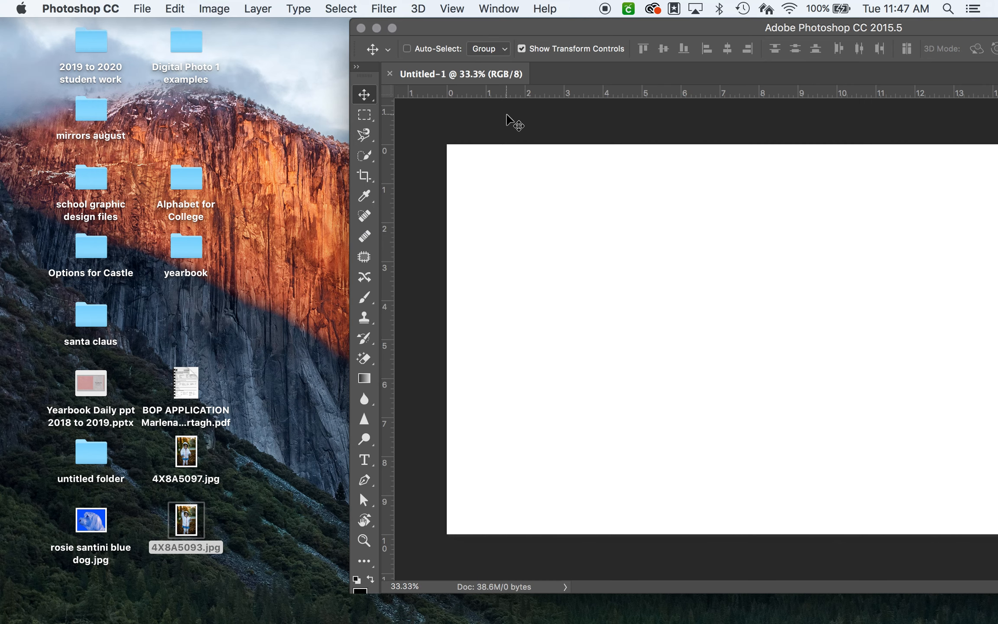
{"action": "double_click", "coordinate": [529, 31]}
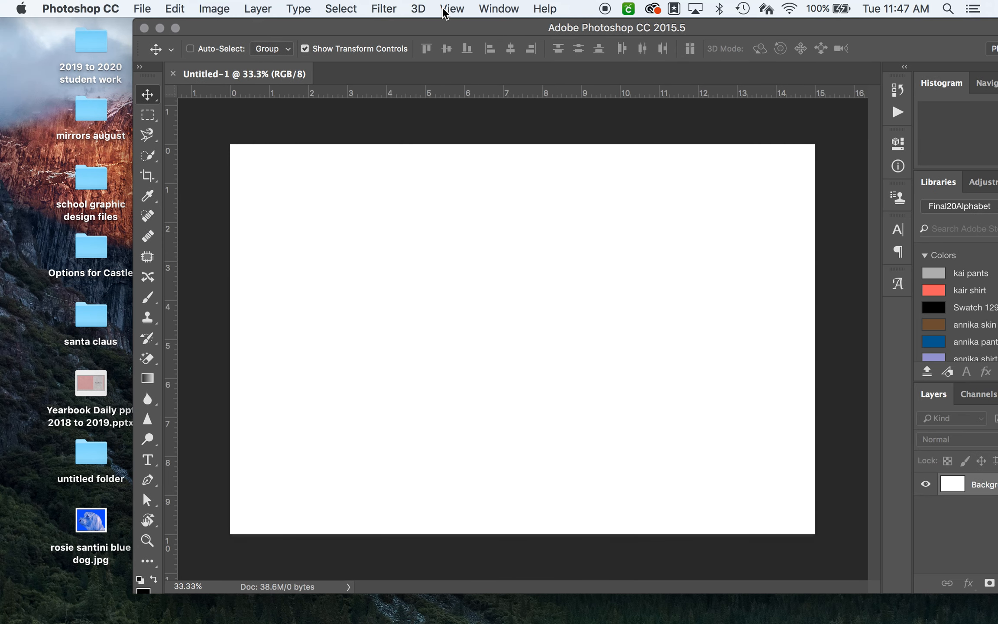
{"action": "left_click_drag", "start_coordinate": [442, 26], "coordinate": [339, 8]}
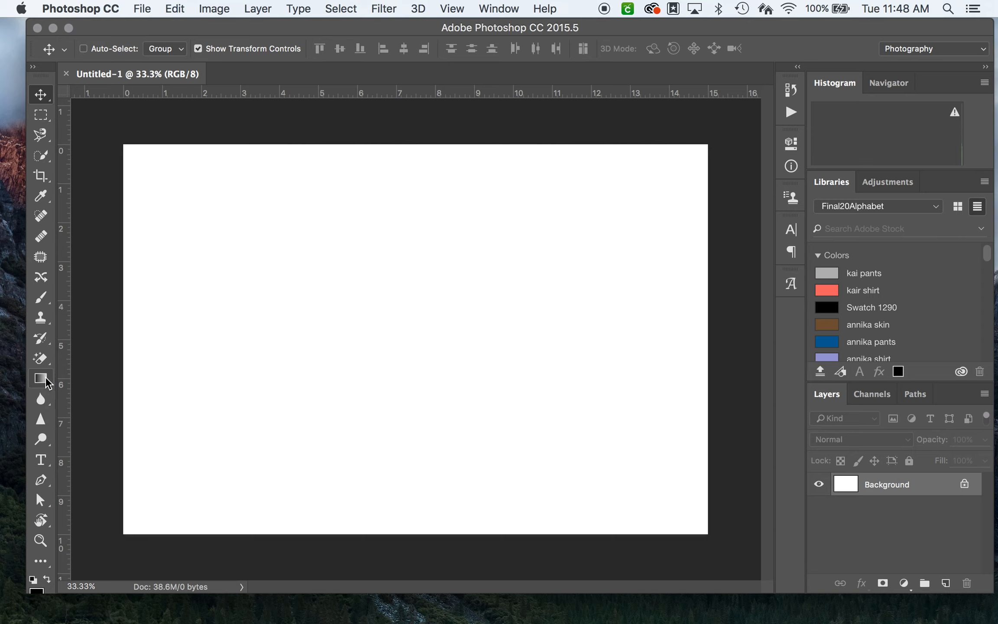
Step: Try filling the white background with black using the Paint Bucket, undo the fill and return to the Move tool
{"action": "left_click", "coordinate": [40, 562]}
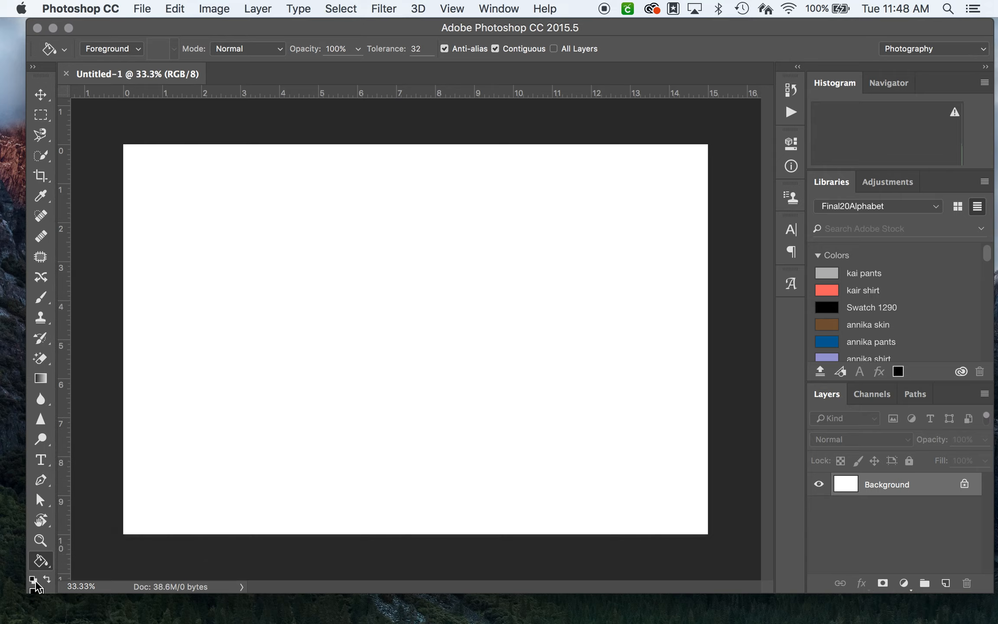
{"action": "left_click_drag", "start_coordinate": [52, 592], "coordinate": [52, 615]}
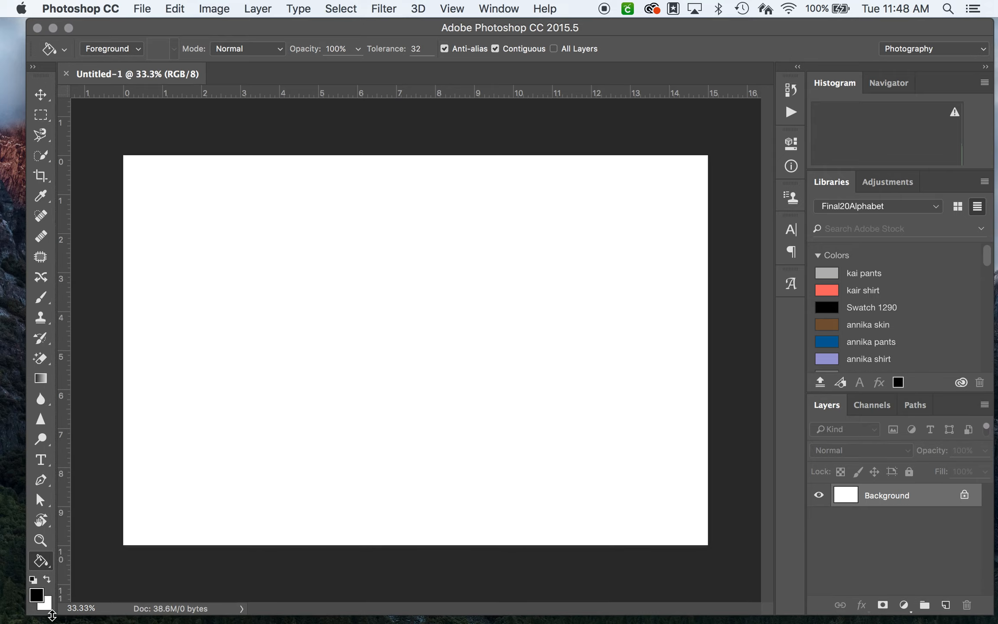
{"action": "left_click", "coordinate": [37, 595]}
{"action": "left_click", "coordinate": [562, 253]}
{"action": "mouse_move", "coordinate": [616, 275]}
{"action": "left_mouse_down"}
{"action": "mouse_move", "coordinate": [643, 241]}
{"action": "mouse_move", "coordinate": [601, 270]}
{"action": "mouse_move", "coordinate": [548, 246]}
{"action": "mouse_move", "coordinate": [563, 245]}
{"action": "left_mouse_up"}
{"action": "mouse_move", "coordinate": [492, 245]}
{"action": "left_mouse_down"}
{"action": "mouse_move", "coordinate": [486, 238]}
{"action": "mouse_move", "coordinate": [528, 372]}
{"action": "mouse_move", "coordinate": [480, 440]}
{"action": "left_mouse_up"}
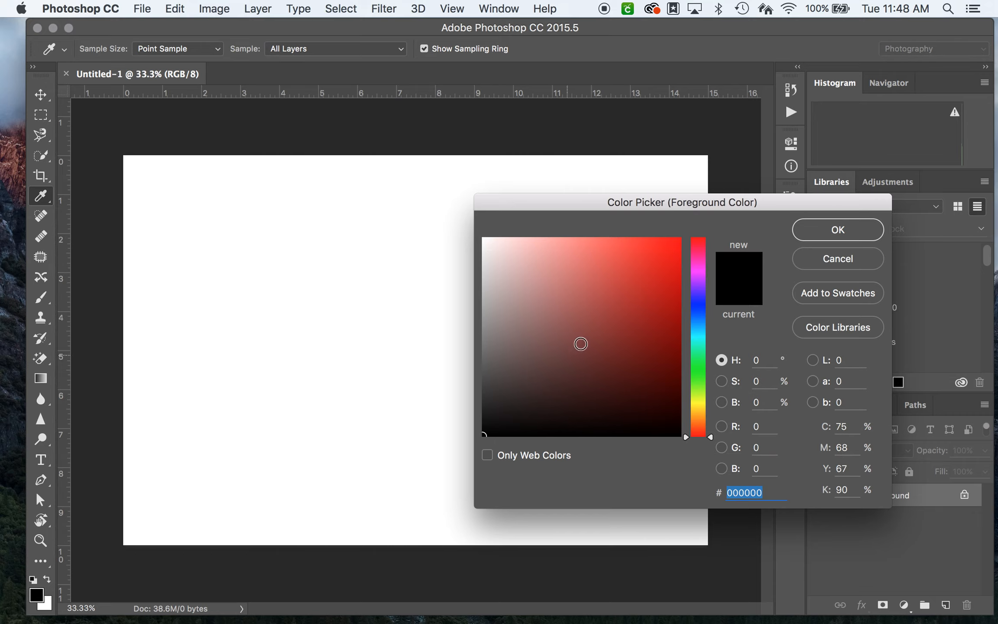
{"action": "left_click", "coordinate": [836, 229]}
{"action": "key", "text": "g"}
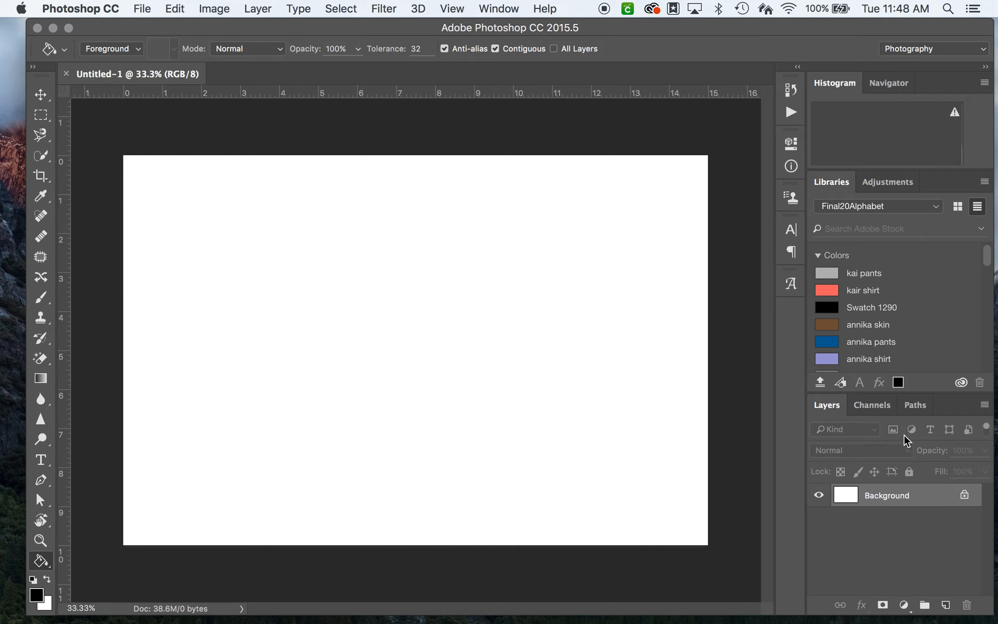
{"action": "left_click", "coordinate": [439, 301]}
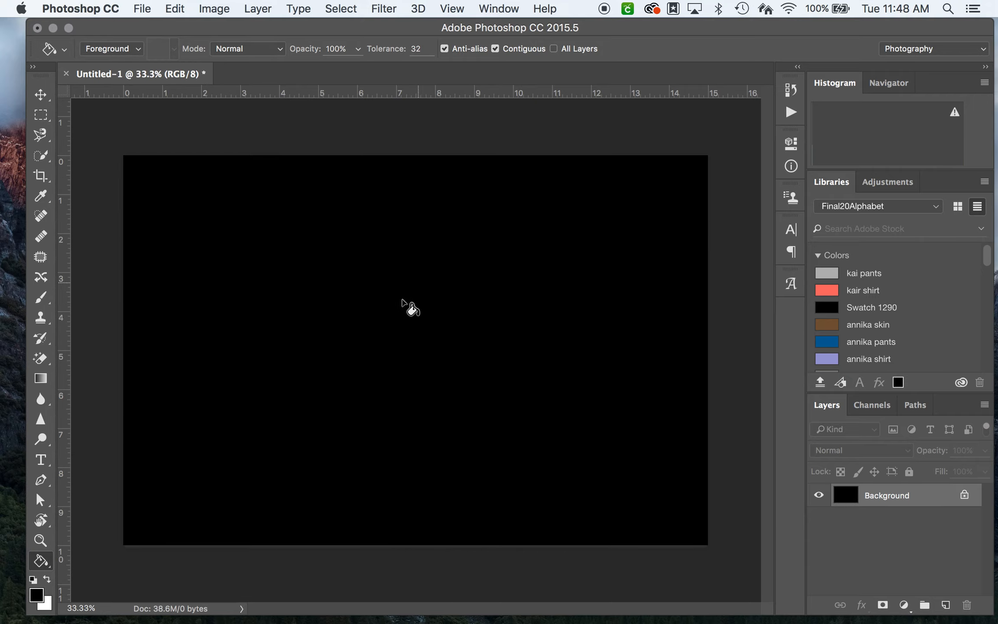
{"action": "key", "text": "super+z"}
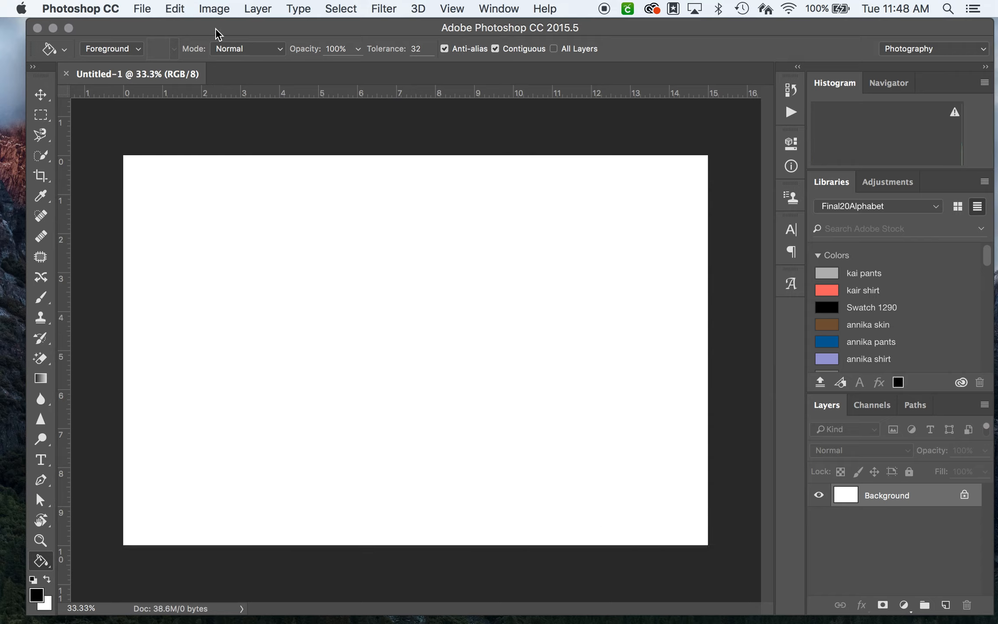
{"action": "left_click", "coordinate": [41, 95]}
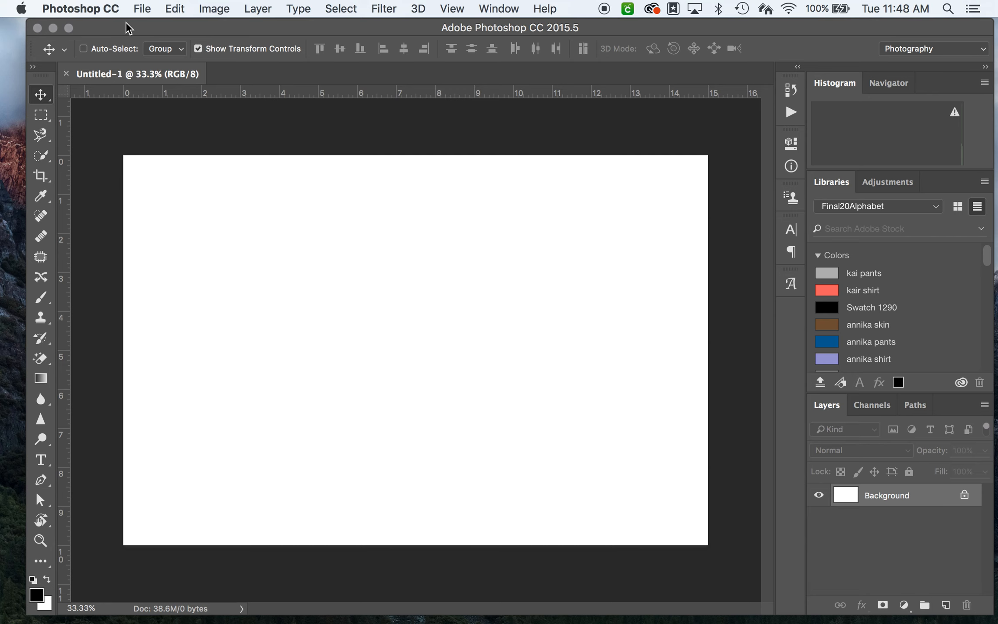
Step: Uncover the desktop and compare 4X8A5097.jpg and 4X8A5093.jpg in Quick Look
{"action": "left_click_drag", "start_coordinate": [124, 28], "coordinate": [385, 11]}
{"action": "left_click", "coordinate": [192, 442]}
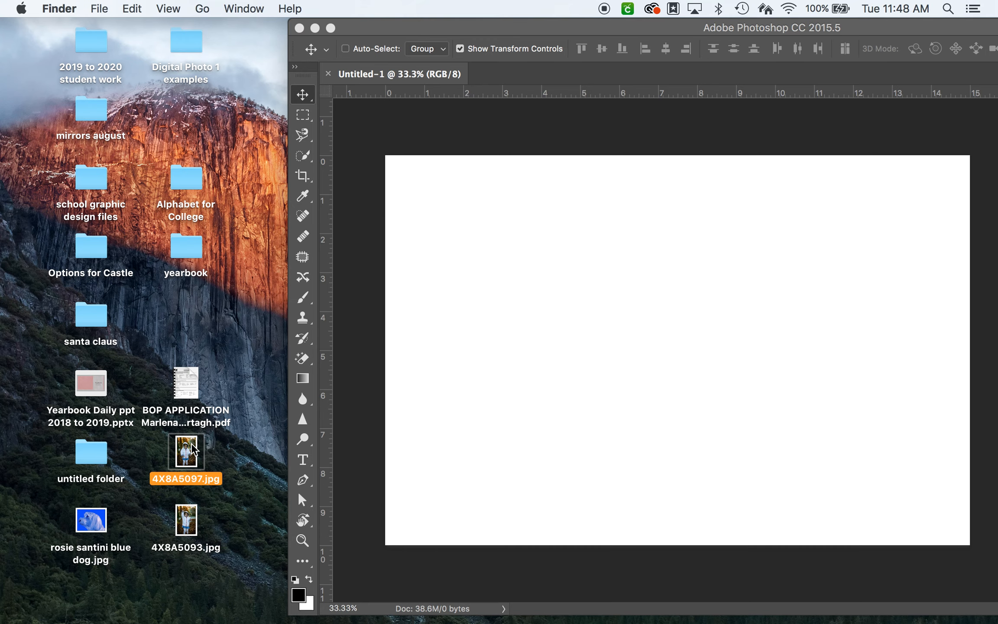
{"action": "key", "text": "space"}
{"action": "key", "text": "Down"}
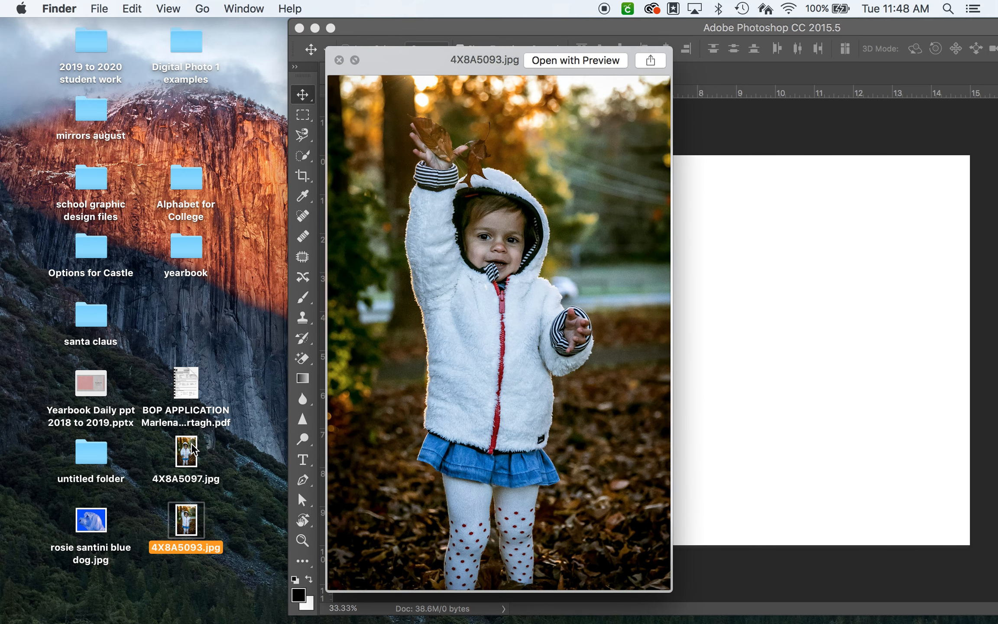
{"action": "key", "text": "Up"}
{"action": "key", "text": "Down"}
{"action": "key", "text": "Up"}
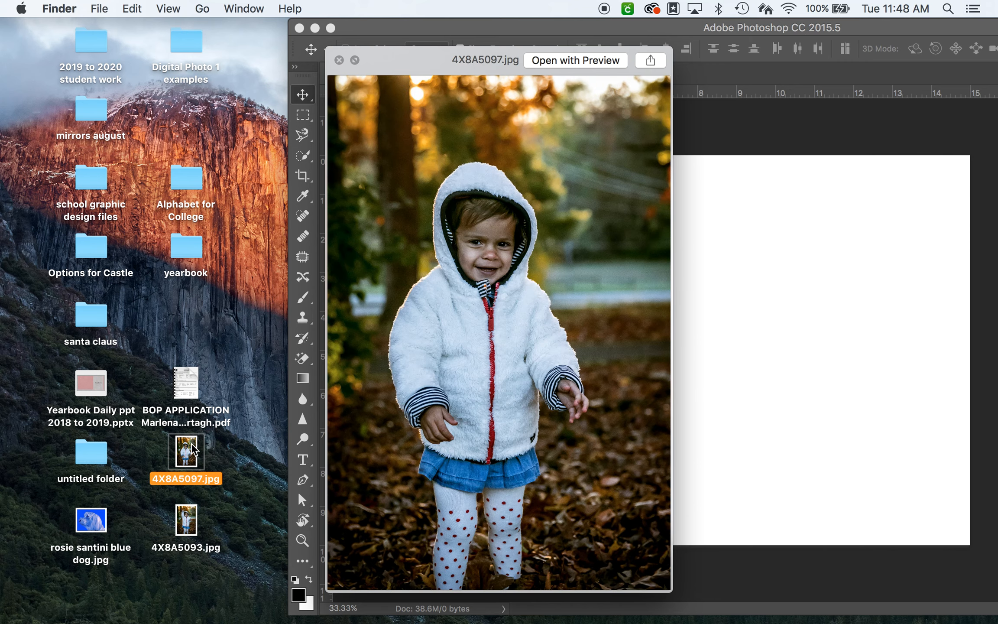
{"action": "key", "text": "Down"}
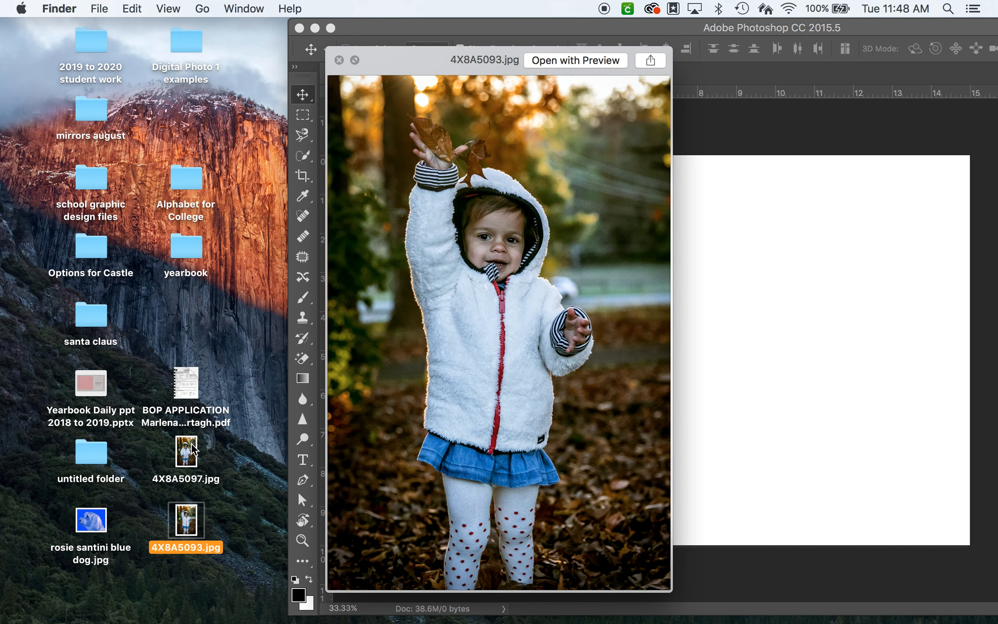
{"action": "key", "text": "space"}
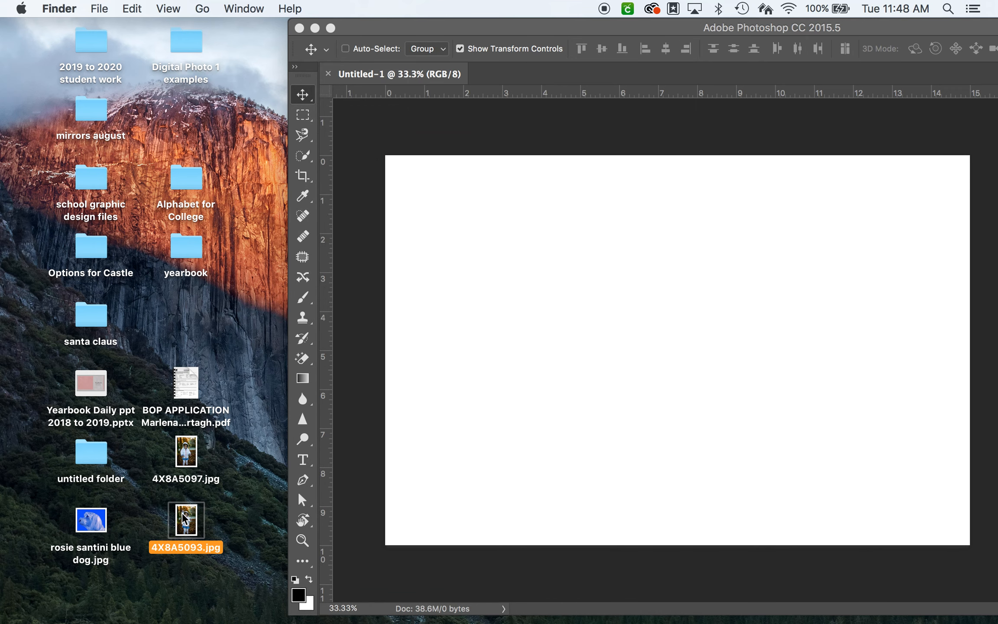
Step: Place 4X8A5093.jpg from the desktop into the Photoshop document and scale it down proportionally to about 64.7%
{"action": "left_click_drag", "start_coordinate": [190, 511], "coordinate": [543, 310]}
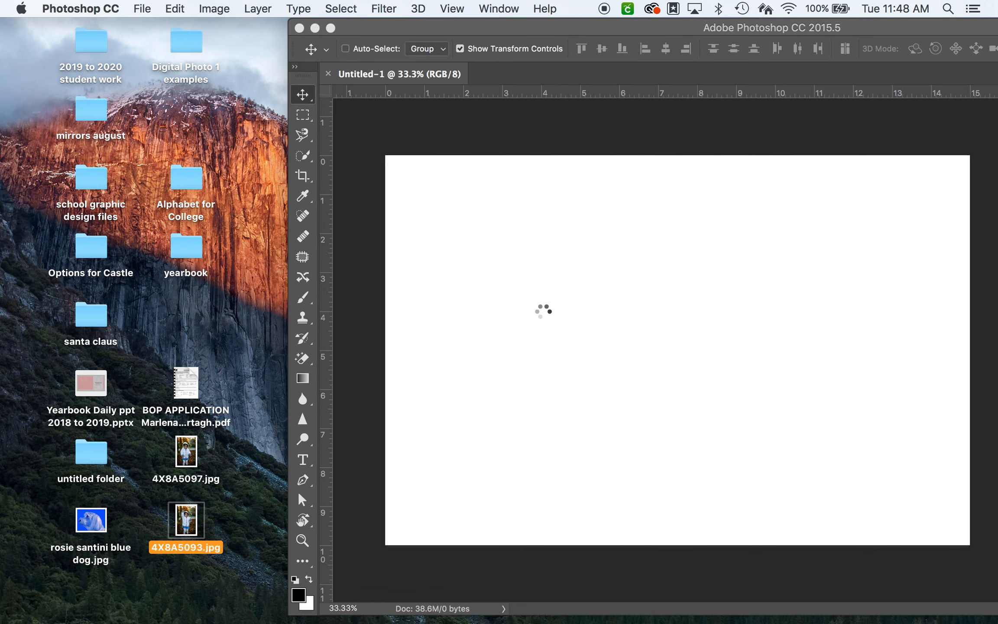
{"action": "left_click_drag", "start_coordinate": [535, 26], "coordinate": [197, 2]}
{"action": "left_click_drag", "start_coordinate": [263, 29], "coordinate": [377, 11]}
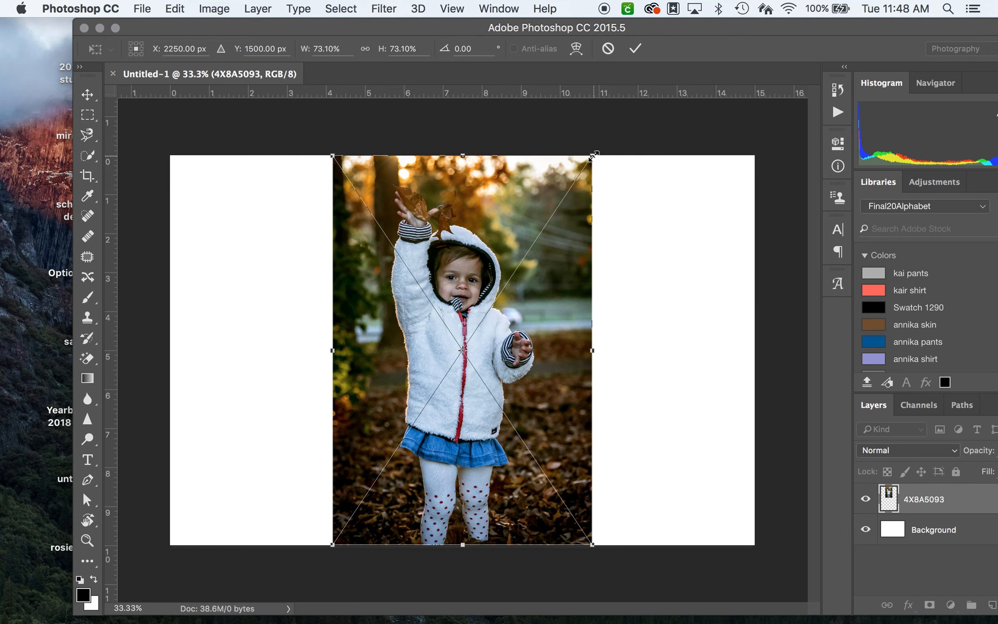
{"action": "mouse_move", "coordinate": [594, 155]}
{"action": "left_mouse_down"}
{"action": "mouse_move", "coordinate": [572, 182]}
{"action": "mouse_move", "coordinate": [579, 167]}
{"action": "left_mouse_up"}
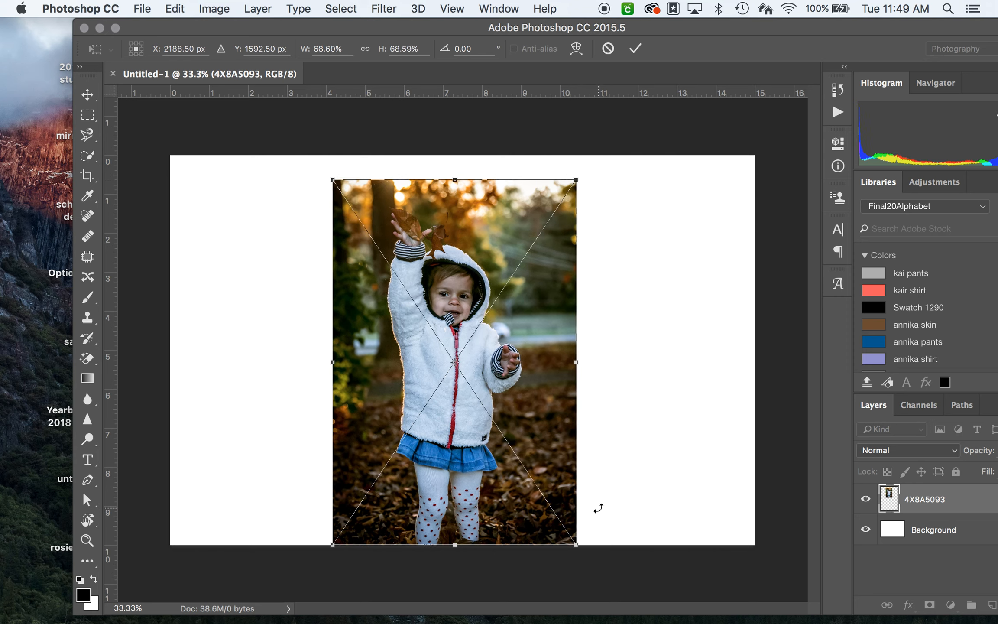
{"action": "left_click_drag", "start_coordinate": [577, 543], "coordinate": [559, 521]}
Step: Position the 4X8A5093 photo in the left half of the canvas, centred at about X 1107.5 px, Y 1500 px, and commit the placement
{"action": "left_click_drag", "start_coordinate": [450, 404], "coordinate": [389, 388]}
{"action": "key", "text": "shift+Right"}
{"action": "key", "text": "shift+Right"}
{"action": "key", "text": "shift+Right"}
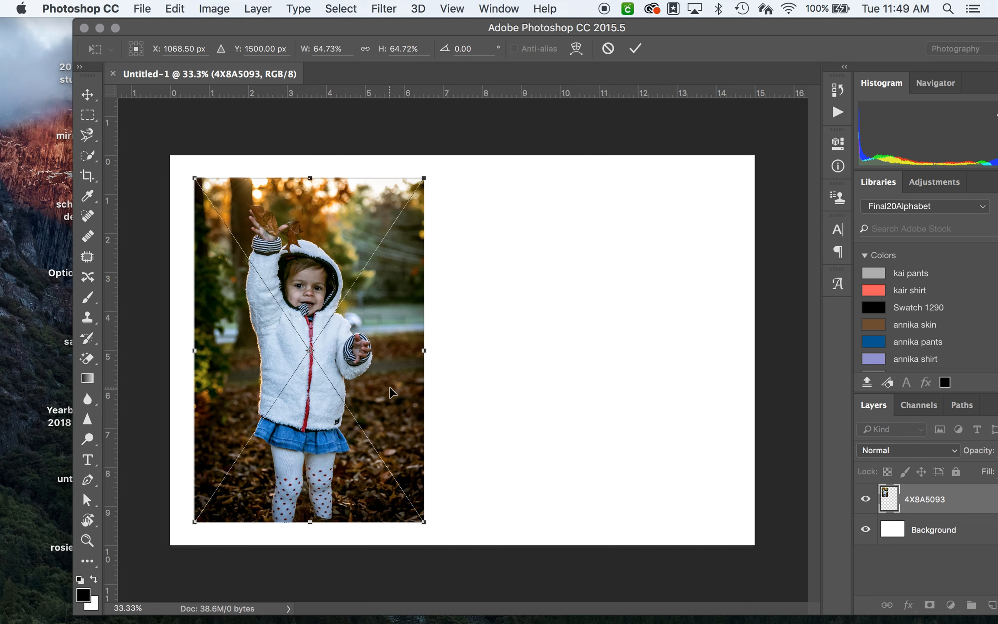
{"action": "key", "text": "Right"}
{"action": "key", "text": "Right"}
{"action": "key", "text": "Right"}
{"action": "key", "text": "Right"}
{"action": "key", "text": "Right"}
{"action": "key", "text": "Right"}
{"action": "key", "text": "Right"}
{"action": "key", "text": "Right"}
{"action": "key", "text": "Right"}
{"action": "key", "text": "Right"}
{"action": "key", "text": "Right"}
{"action": "key", "text": "Right"}
{"action": "key", "text": "Right"}
{"action": "key", "text": "Right"}
{"action": "key", "text": "Right"}
{"action": "key", "text": "Right"}
{"action": "key", "text": "Right"}
{"action": "key", "text": "Right"}
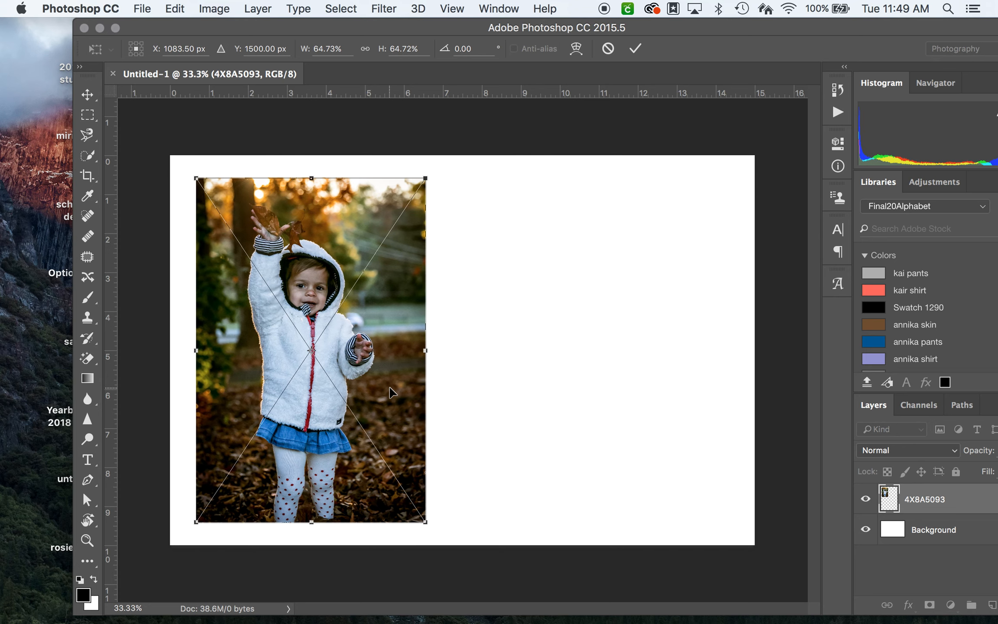
{"action": "key", "text": "Right"}
{"action": "key", "text": "Right"}
{"action": "key", "text": "Right"}
{"action": "key", "text": "Right"}
{"action": "key", "text": "Right"}
{"action": "key", "text": "Right"}
{"action": "key", "text": "Right"}
{"action": "key", "text": "Right"}
{"action": "key", "text": "Right"}
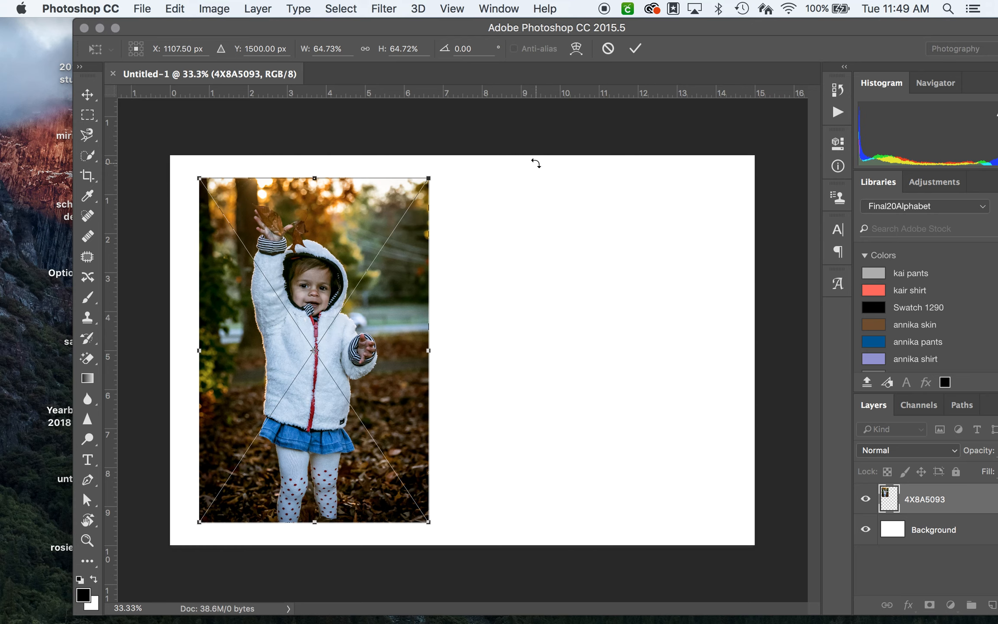
{"action": "key", "text": "Return"}
Step: Place 4X8A5097.jpg from the desktop into the document and bring the whole program window back into view
{"action": "left_click_drag", "start_coordinate": [220, 27], "coordinate": [468, 13]}
{"action": "left_click_drag", "start_coordinate": [187, 452], "coordinate": [829, 349]}
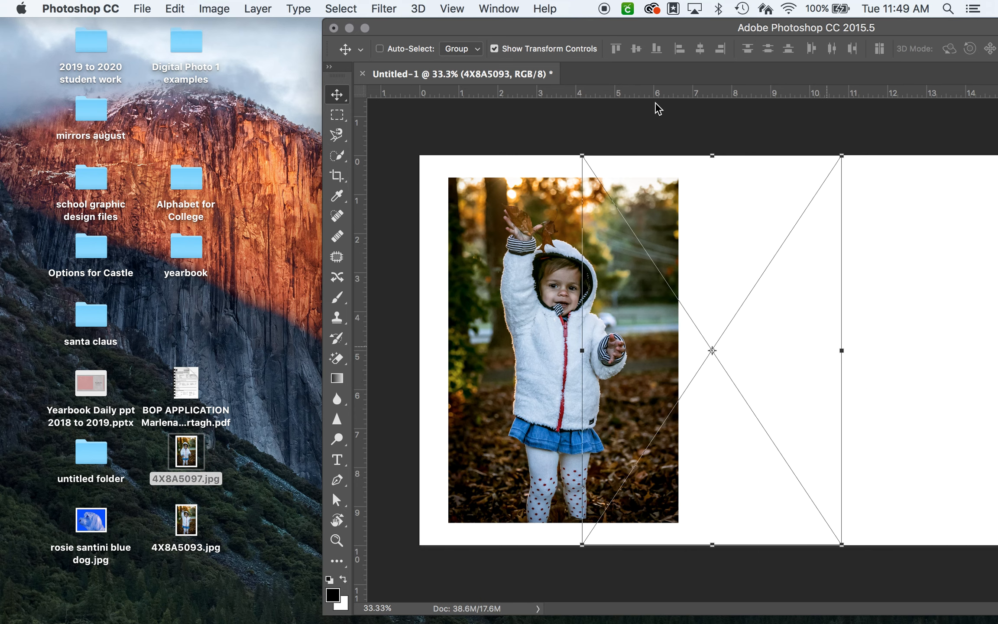
{"action": "left_click_drag", "start_coordinate": [637, 27], "coordinate": [360, 27]}
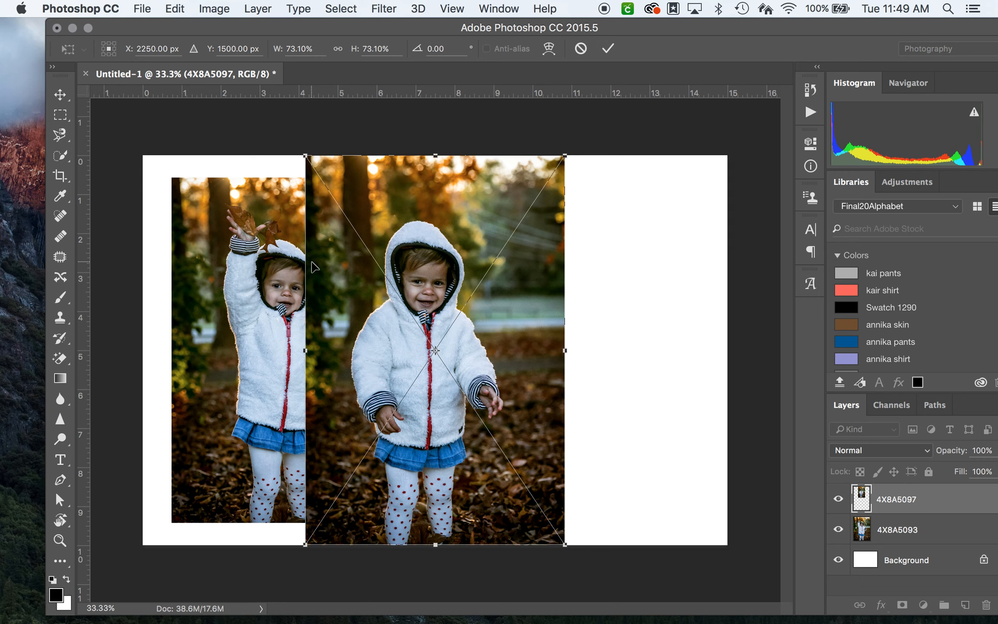
Step: Scale the 4X8A5097 photo down to about 64.8% to match the other photo's height and move it to the right, leaving a gap
{"action": "left_click_drag", "start_coordinate": [305, 155], "coordinate": [324, 176]}
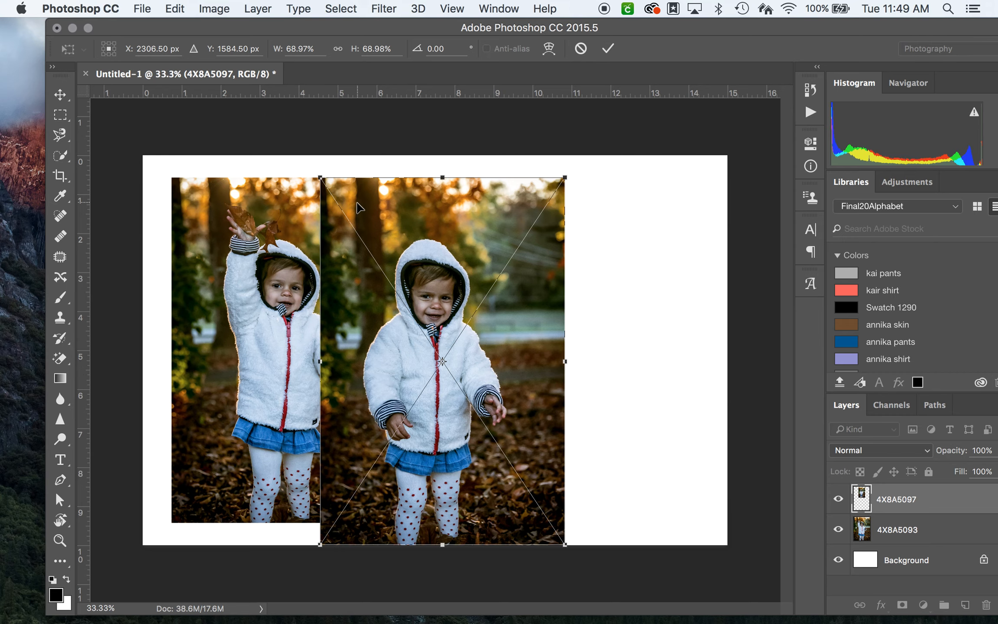
{"action": "scroll", "coordinate": [360, 208], "scroll_direction": "up", "scroll_amount": 5}
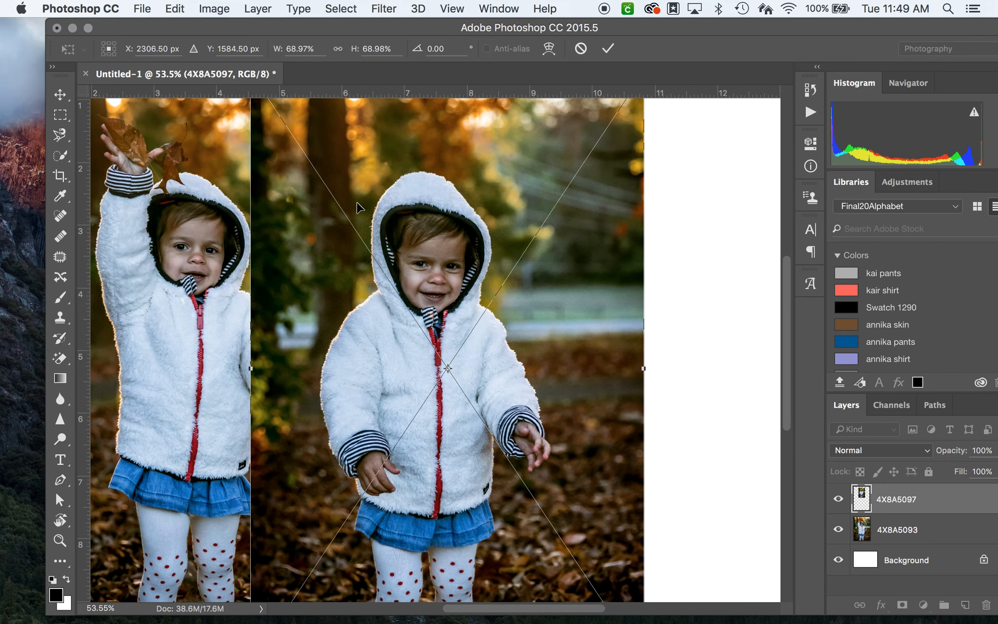
{"action": "scroll", "coordinate": [360, 208], "scroll_direction": "up", "scroll_amount": 5}
{"action": "scroll", "coordinate": [360, 208], "scroll_direction": "down", "scroll_amount": 10}
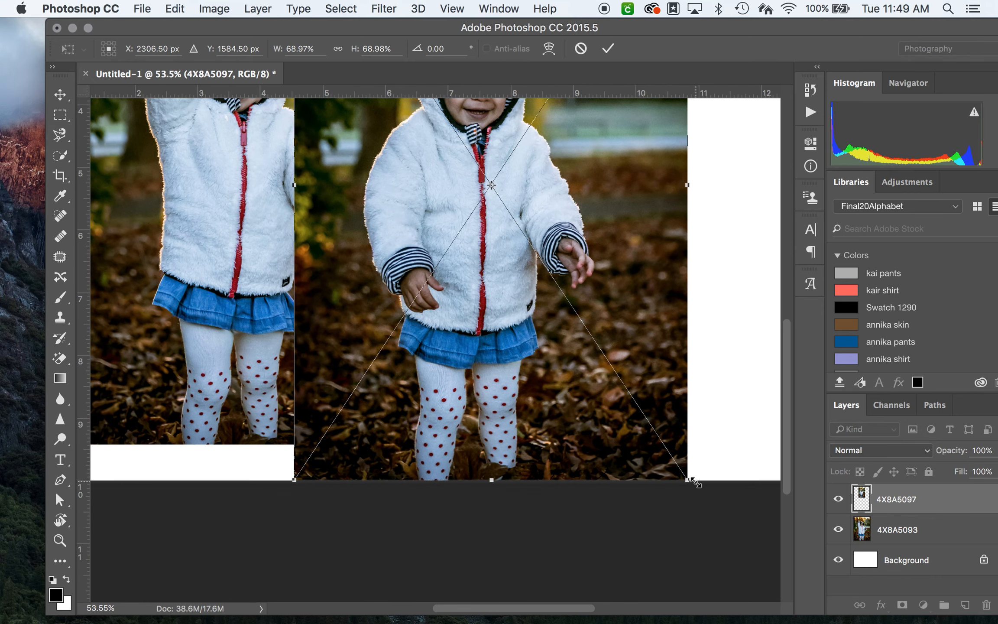
{"action": "left_click_drag", "start_coordinate": [689, 482], "coordinate": [668, 448]}
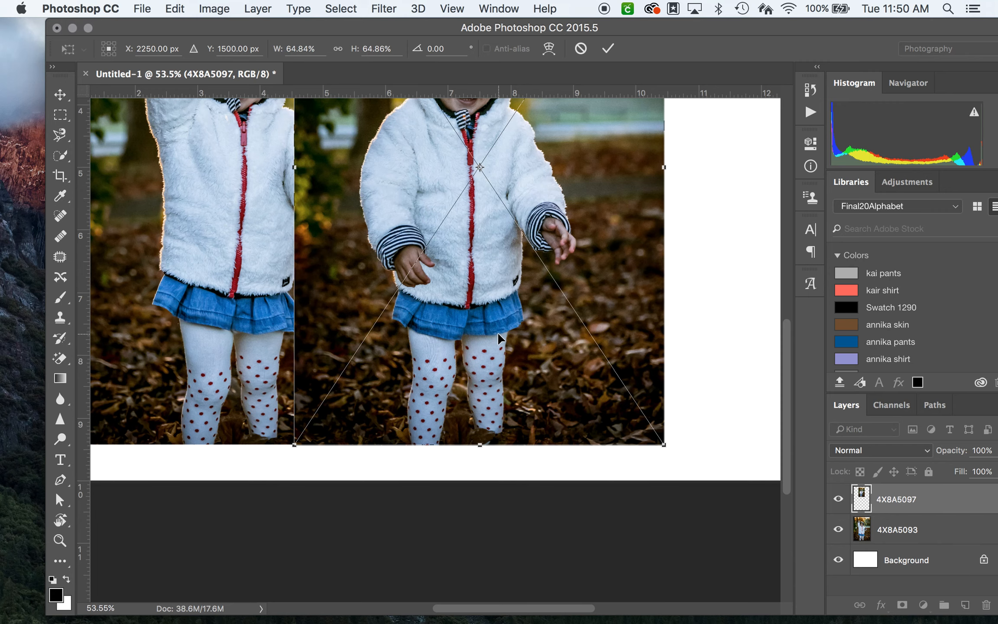
{"action": "key", "text": "Return"}
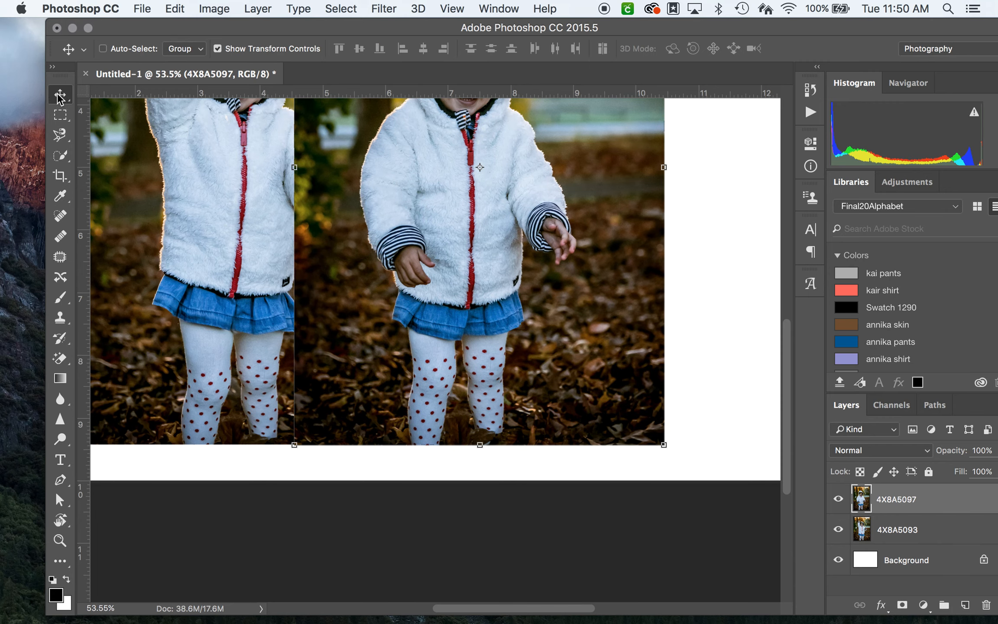
{"action": "left_click_drag", "start_coordinate": [439, 215], "coordinate": [606, 219]}
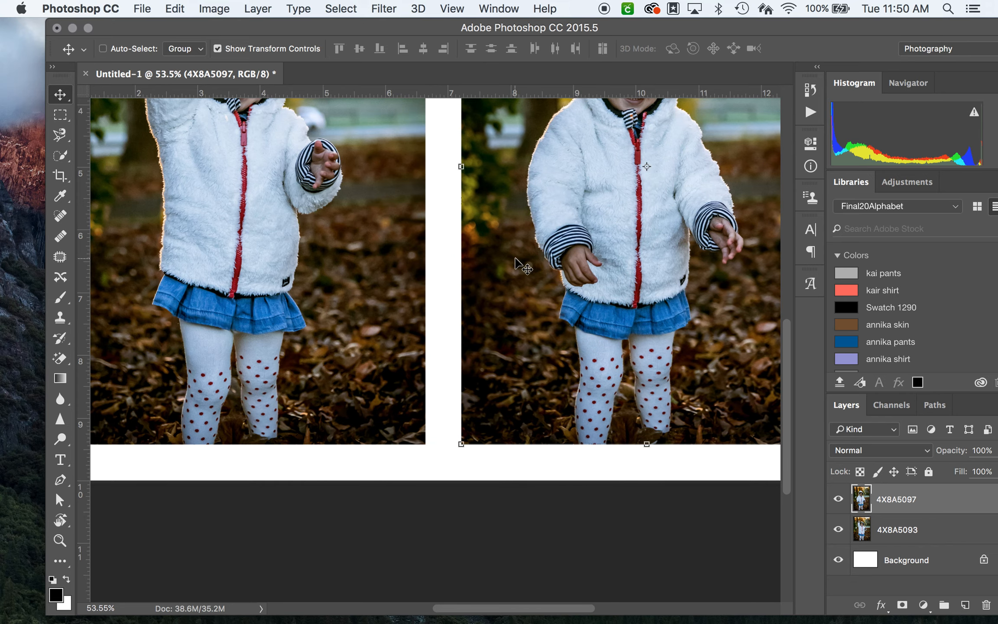
{"action": "scroll", "coordinate": [535, 236], "scroll_direction": "down", "scroll_amount": 5}
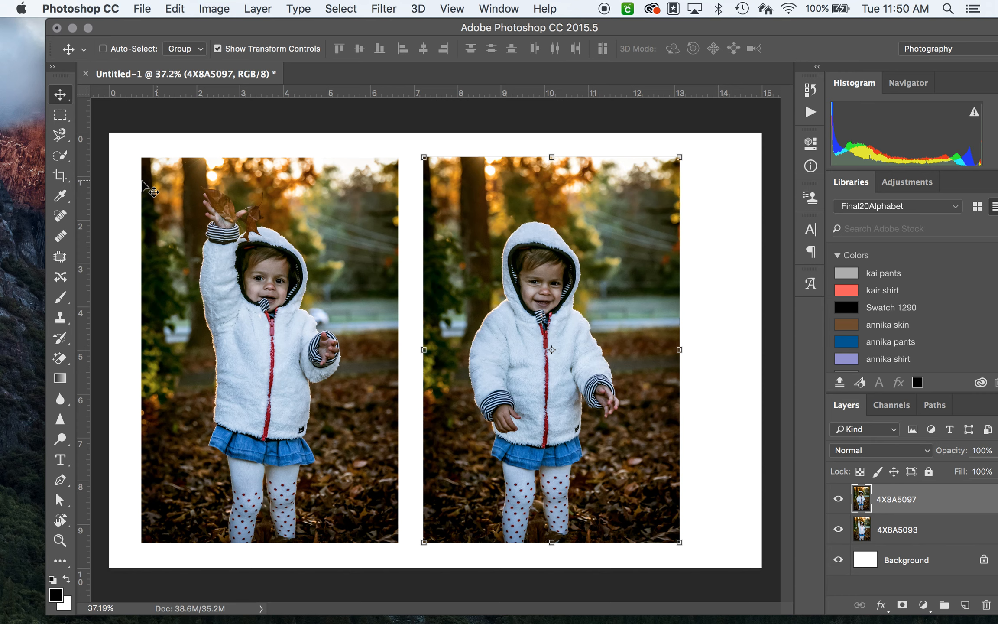
Step: Crop the canvas to about 14 inches wide so the white margins beside the two photos match
{"action": "left_click", "coordinate": [927, 564]}
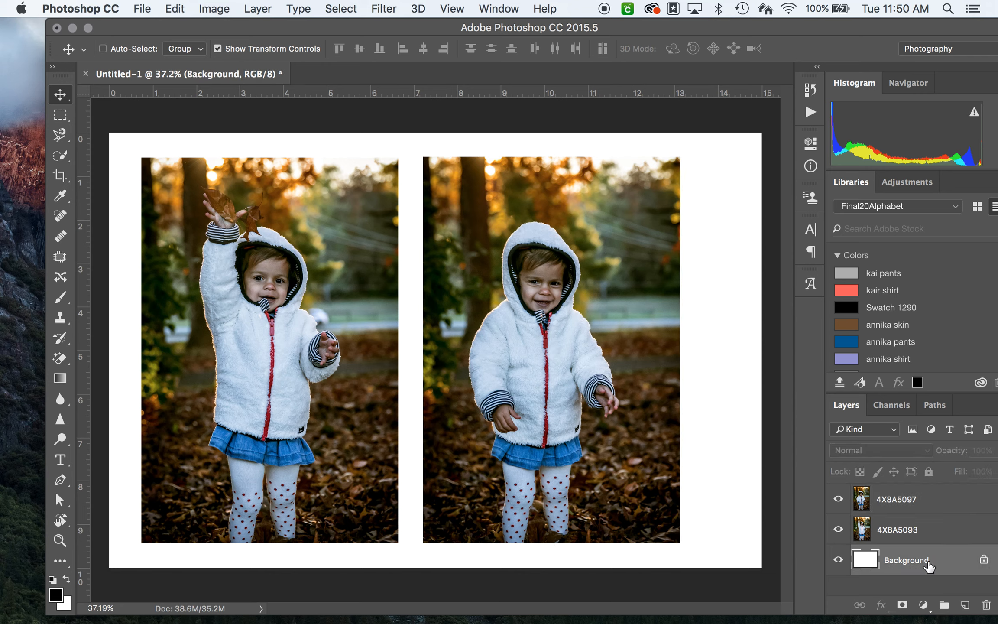
{"action": "left_click", "coordinate": [59, 182]}
{"action": "left_click_drag", "start_coordinate": [763, 348], "coordinate": [740, 348]}
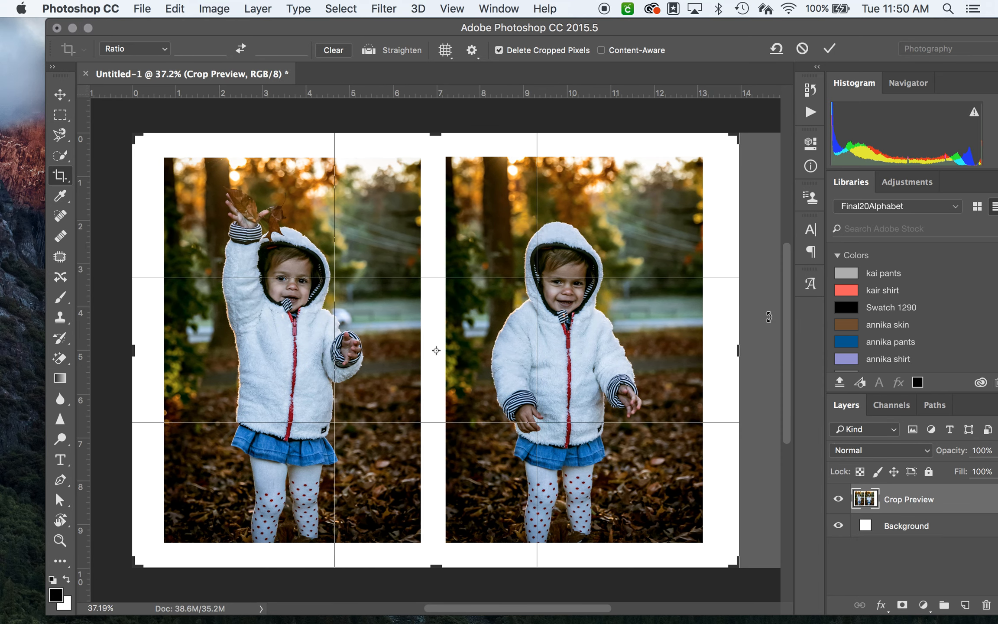
{"action": "key", "text": "Return"}
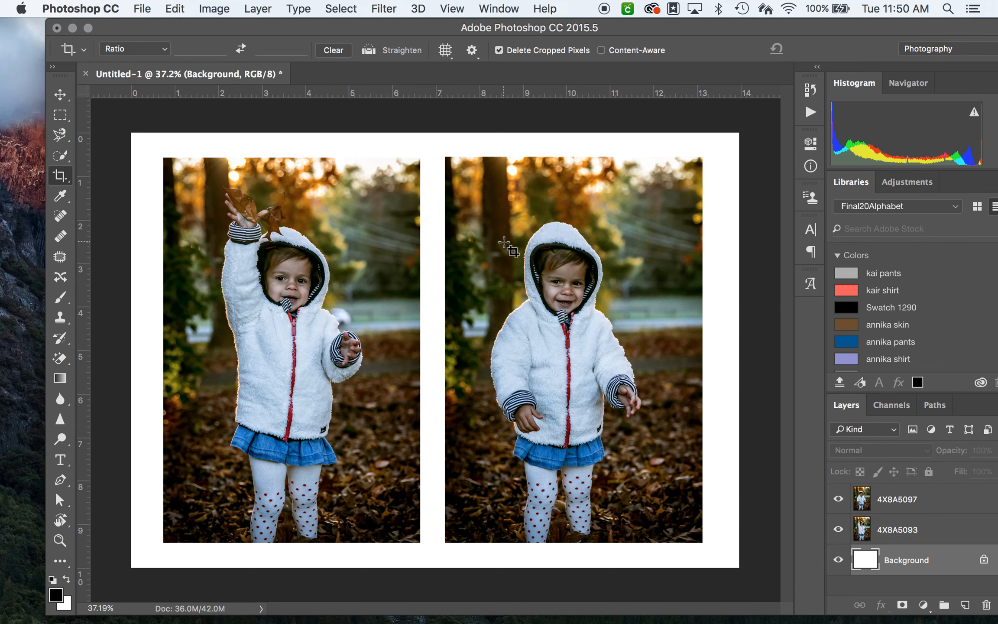
Step: Enlarge the 4X8A5093 photo proportionally to about 113% so it fills the full canvas height
{"action": "left_click", "coordinate": [946, 503]}
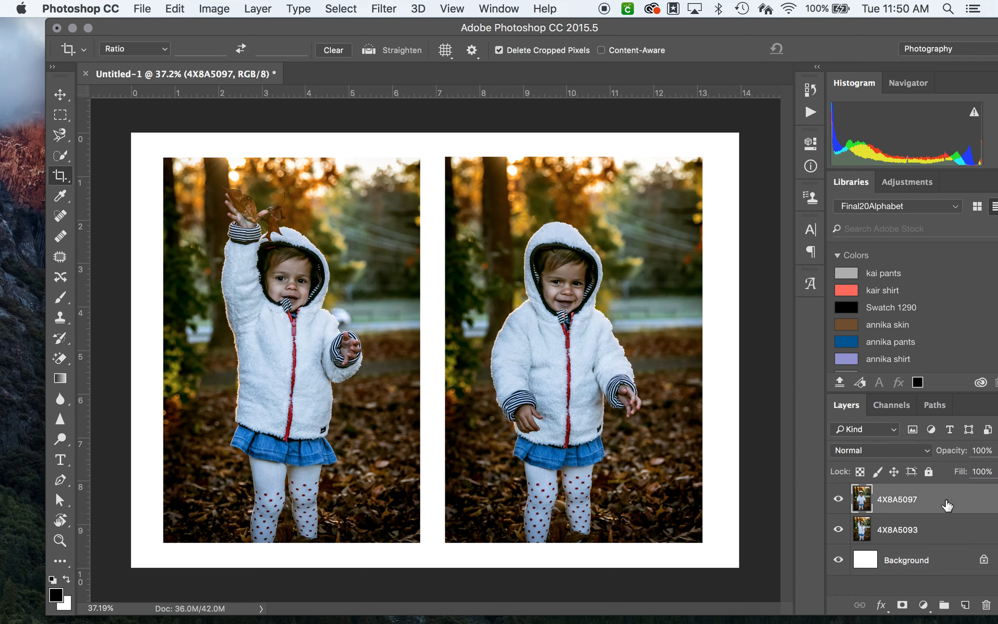
{"action": "left_click", "coordinate": [60, 94]}
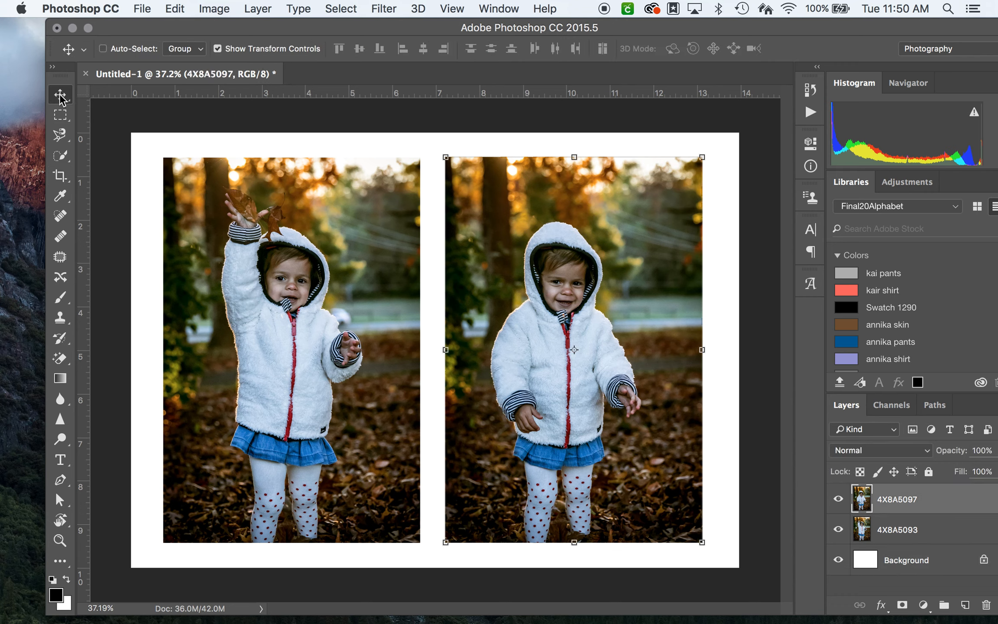
{"action": "left_click", "coordinate": [941, 533]}
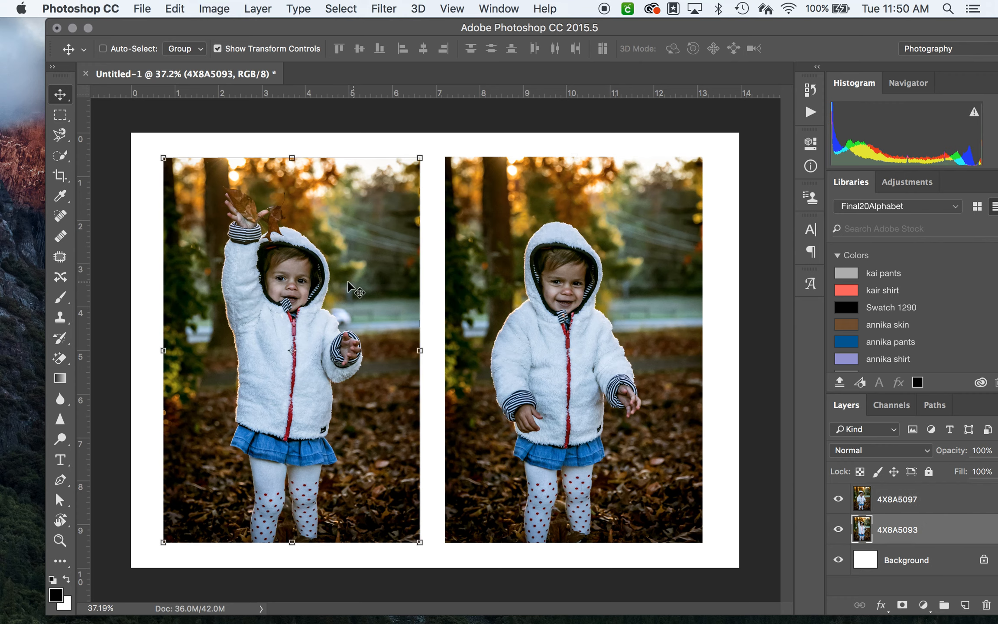
{"action": "left_click_drag", "start_coordinate": [163, 158], "coordinate": [138, 136]}
{"action": "left_click_drag", "start_coordinate": [420, 542], "coordinate": [440, 563]}
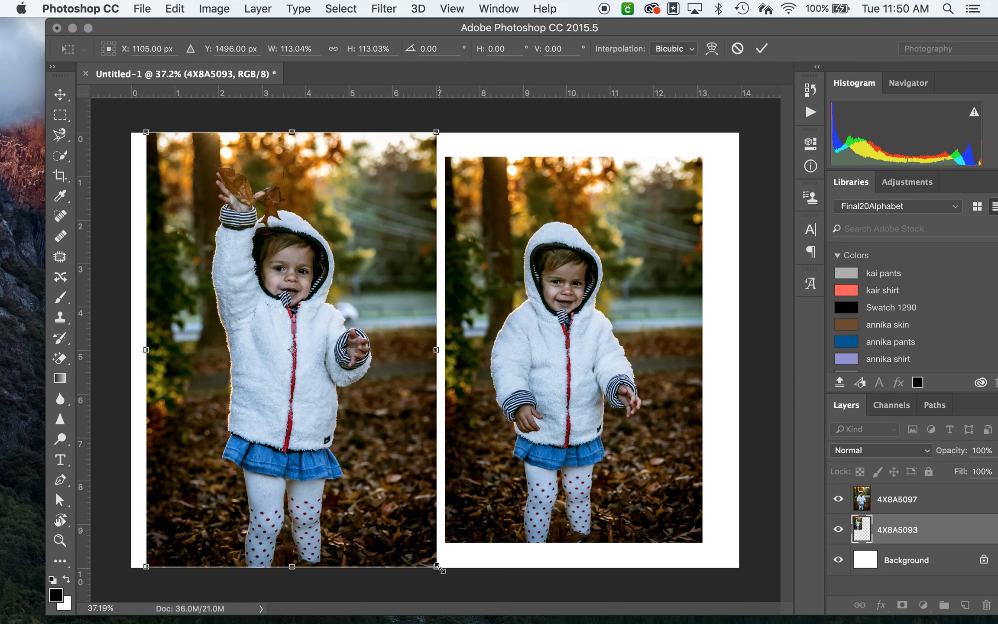
{"action": "key", "text": "Return"}
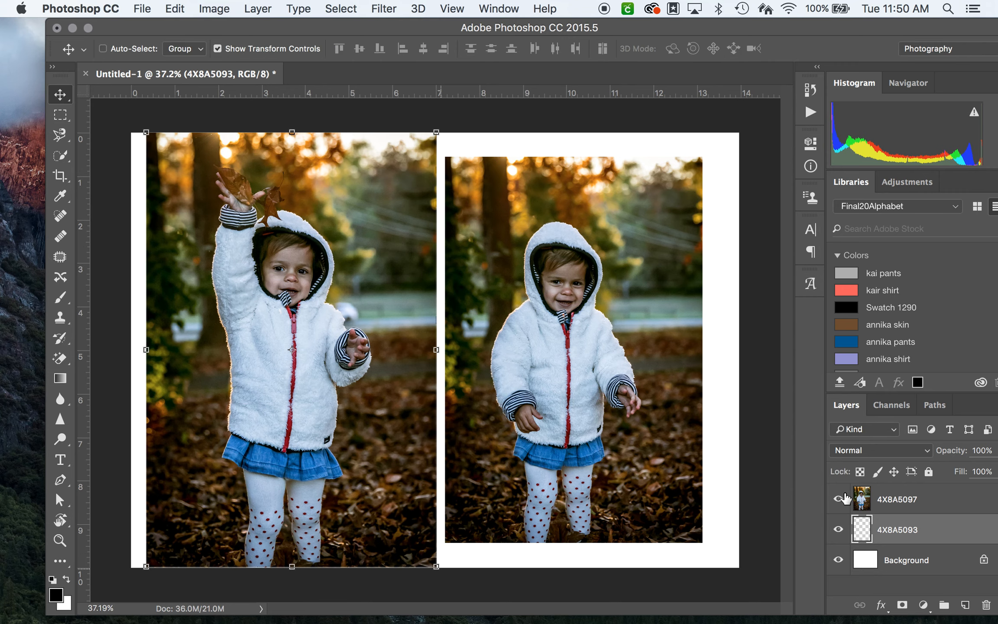
Step: Enlarge the 4X8A5097 photo proportionally to about 112.9%, filling the canvas height, and flip it horizontally
{"action": "left_click", "coordinate": [899, 501]}
{"action": "left_click_drag", "start_coordinate": [446, 157], "coordinate": [429, 132]}
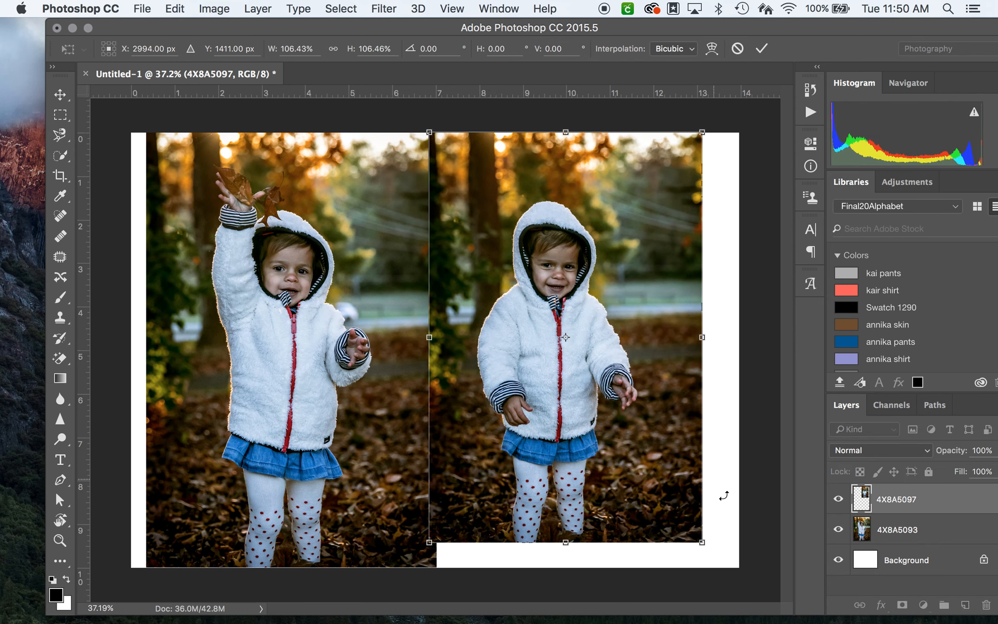
{"action": "left_click_drag", "start_coordinate": [702, 542], "coordinate": [724, 564]}
{"action": "mouse_move", "coordinate": [687, 486]}
{"action": "left_mouse_down"}
{"action": "mouse_move", "coordinate": [699, 485]}
{"action": "mouse_move", "coordinate": [671, 486]}
{"action": "left_mouse_up"}
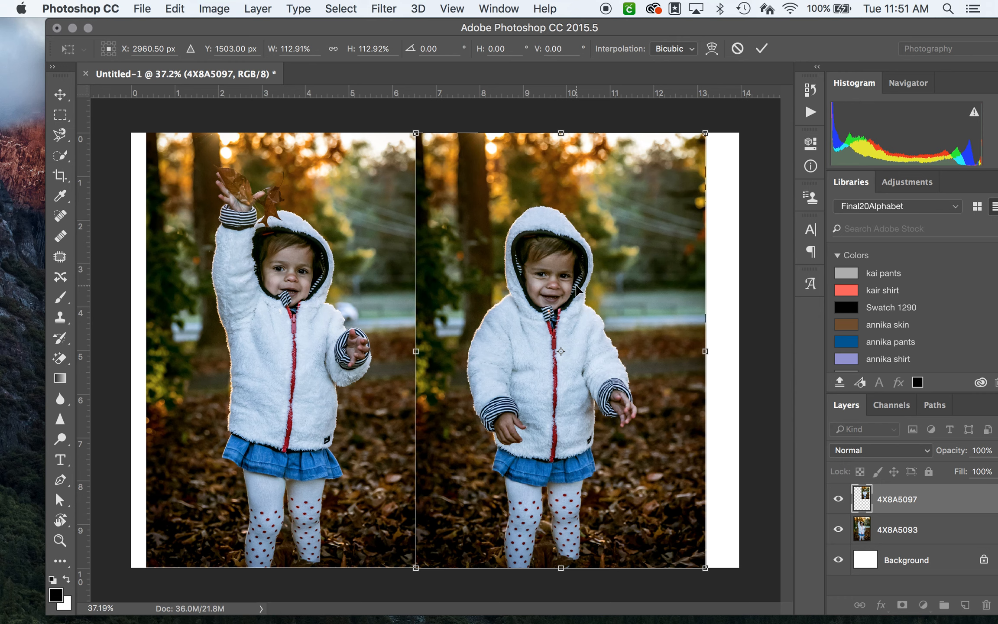
{"action": "right_click", "coordinate": [628, 284]}
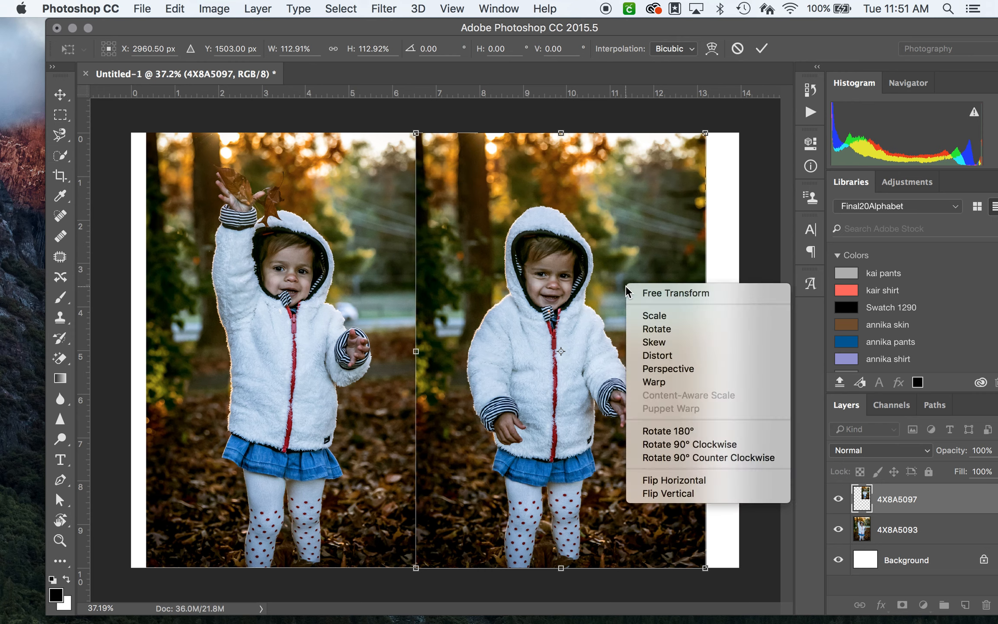
{"action": "left_click", "coordinate": [674, 480]}
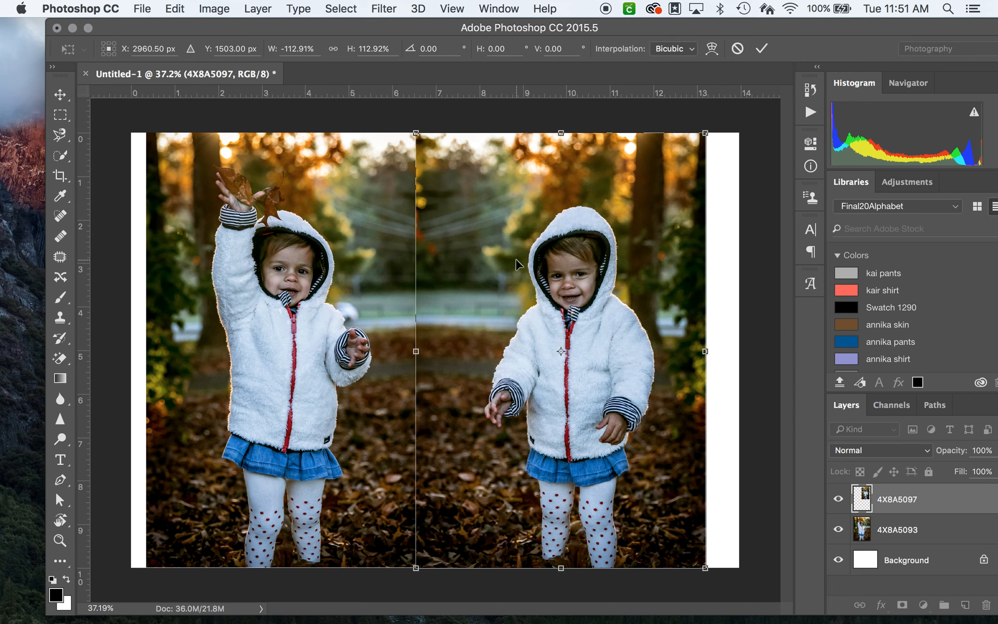
Step: Line up the flipped photo edge to edge with the left photo at about X 3104.5 px, Y 1506 px, and commit the transform
{"action": "key", "text": "Down"}
{"action": "key", "text": "Down"}
{"action": "key", "text": "Down"}
{"action": "key", "text": "Down"}
{"action": "key", "text": "Down"}
{"action": "key", "text": "Left"}
{"action": "key", "text": "Left"}
{"action": "key", "text": "Left"}
{"action": "key", "text": "Left"}
{"action": "key", "text": "Left"}
{"action": "key", "text": "Left"}
{"action": "key", "text": "Left"}
{"action": "key", "text": "Left"}
{"action": "key", "text": "Left"}
{"action": "key", "text": "Left"}
{"action": "key", "text": "Left"}
{"action": "key", "text": "Left"}
{"action": "key", "text": "Left"}
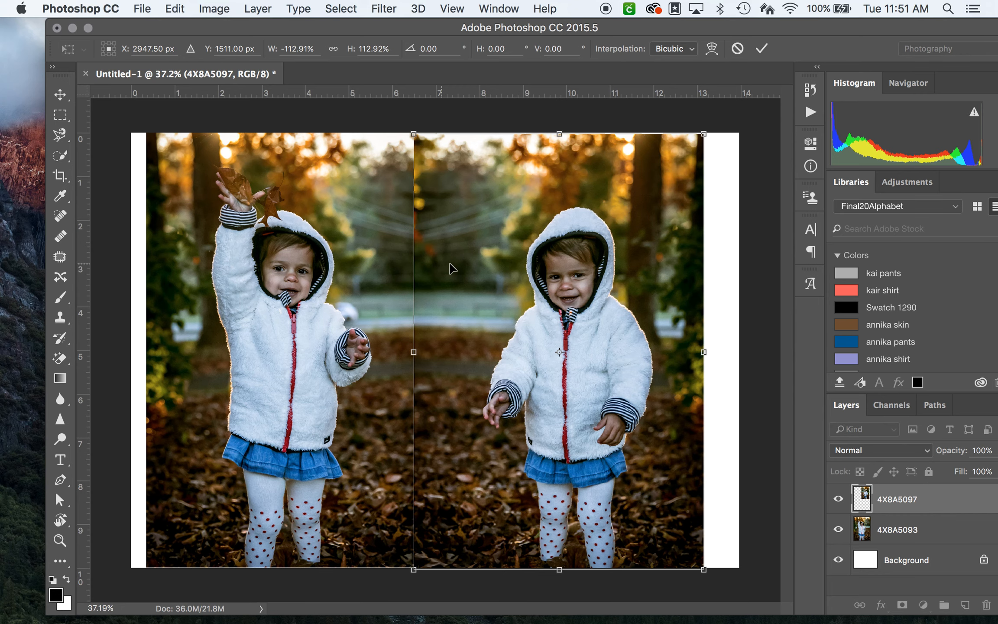
{"action": "left_click_drag", "start_coordinate": [475, 269], "coordinate": [498, 269]}
{"action": "key", "text": "Left"}
{"action": "key", "text": "Left"}
{"action": "key", "text": "Left"}
{"action": "key", "text": "Down"}
{"action": "key", "text": "Down"}
{"action": "key", "text": "Down"}
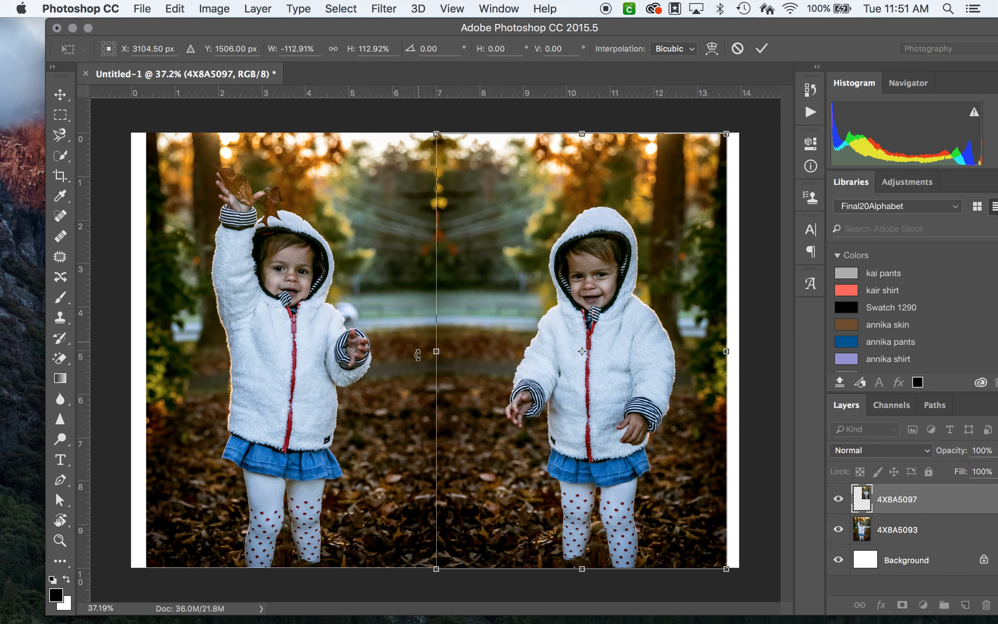
{"action": "key", "text": "Return"}
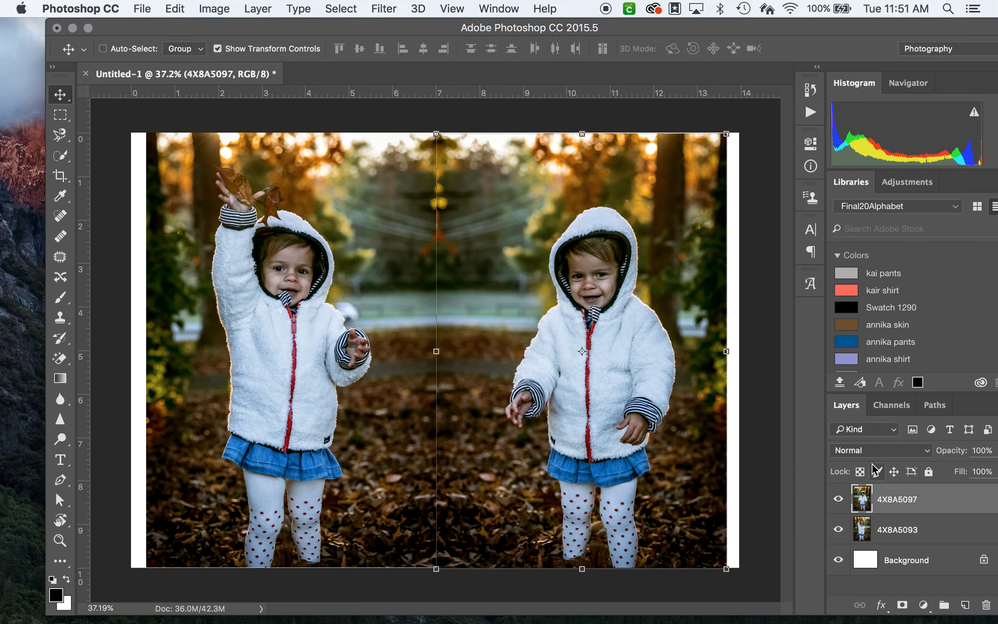
Step: Shift the flipped photo left to overlap the other photo by about 0.25 in, keeping its upper edge on the canvas edge
{"action": "key", "text": "Left"}
{"action": "key", "text": "Left"}
{"action": "key", "text": "Left"}
{"action": "key", "text": "Left"}
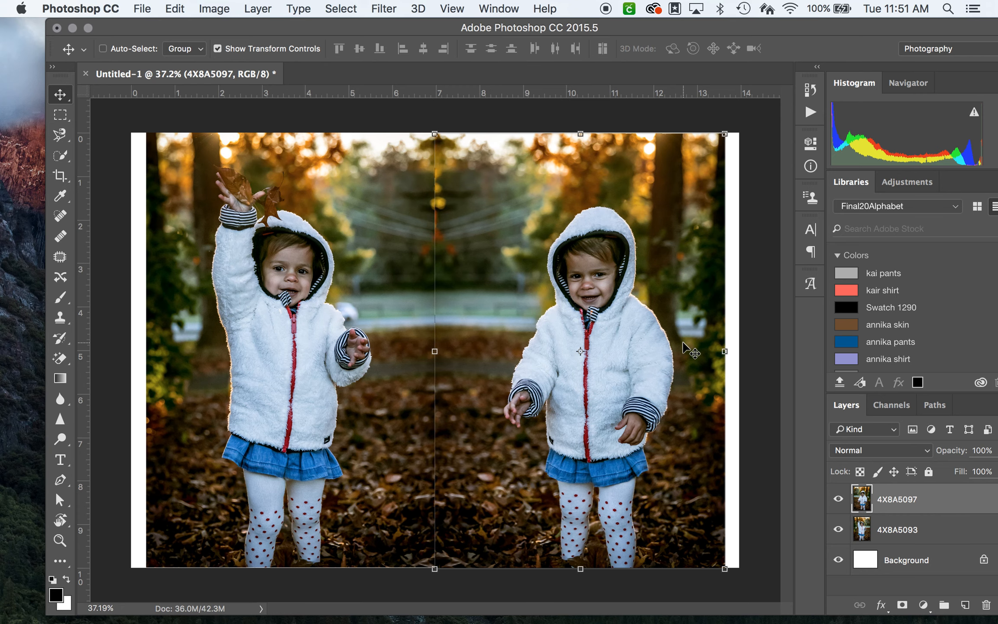
{"action": "left_click_drag", "start_coordinate": [664, 303], "coordinate": [659, 305]}
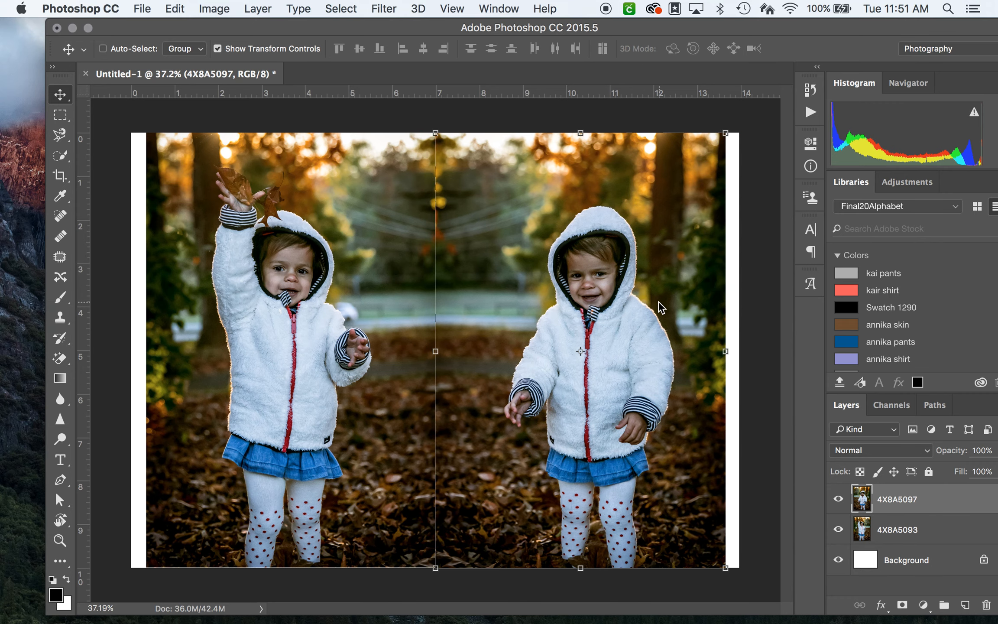
{"action": "key", "text": "Right"}
{"action": "key", "text": "Right"}
{"action": "key", "text": "Right"}
{"action": "key", "text": "Right"}
{"action": "key", "text": "Left"}
{"action": "key", "text": "Left"}
{"action": "key", "text": "Left"}
{"action": "mouse_move", "coordinate": [620, 209]}
{"action": "left_mouse_down"}
{"action": "mouse_move", "coordinate": [623, 223]}
{"action": "mouse_move", "coordinate": [610, 221]}
{"action": "left_mouse_up"}
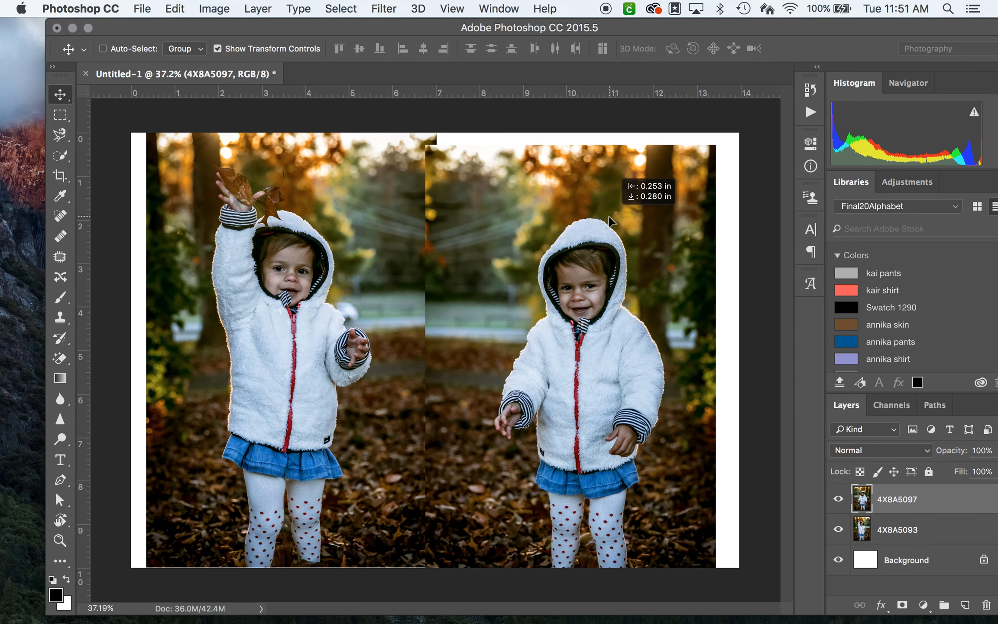
{"action": "left_click_drag", "start_coordinate": [609, 216], "coordinate": [608, 206]}
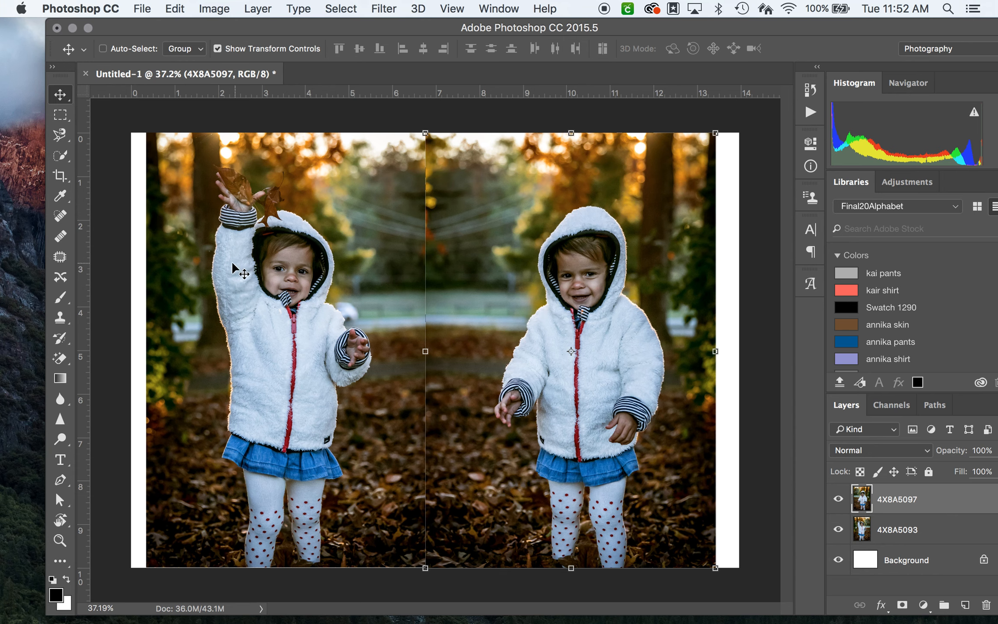
Step: Set up the Eraser tool with a soft round brush at 220 px size and 33% hardness
{"action": "left_click", "coordinate": [60, 358]}
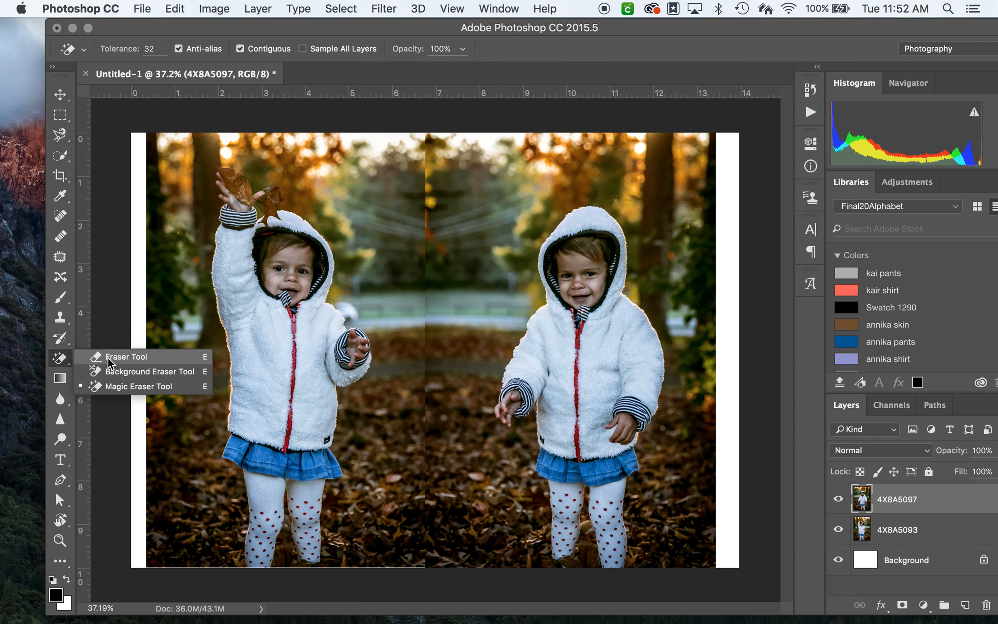
{"action": "left_click", "coordinate": [63, 365]}
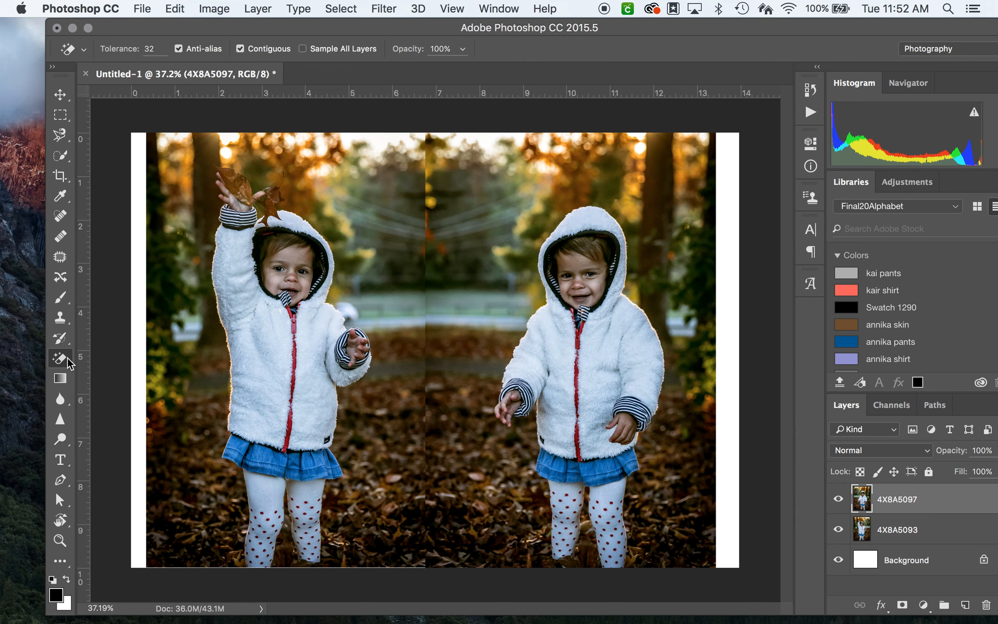
{"action": "left_click", "coordinate": [63, 365]}
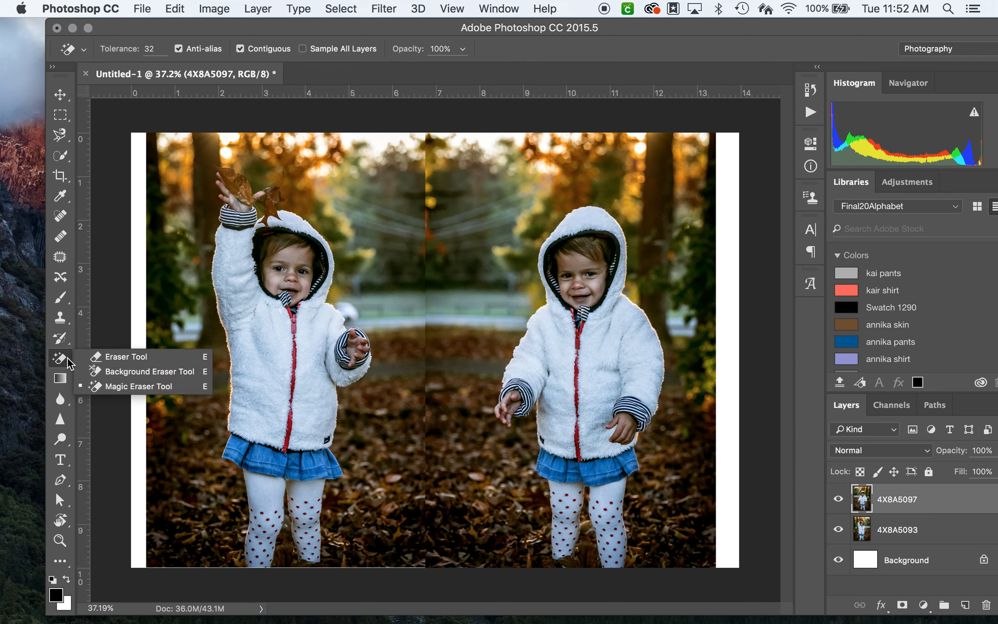
{"action": "left_click", "coordinate": [122, 361]}
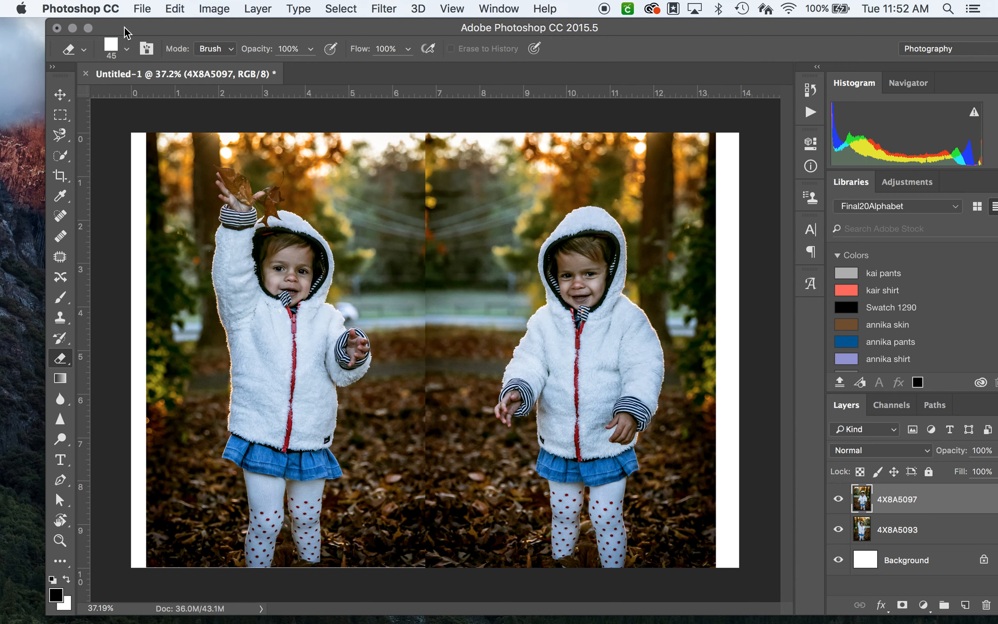
{"action": "left_click", "coordinate": [125, 50]}
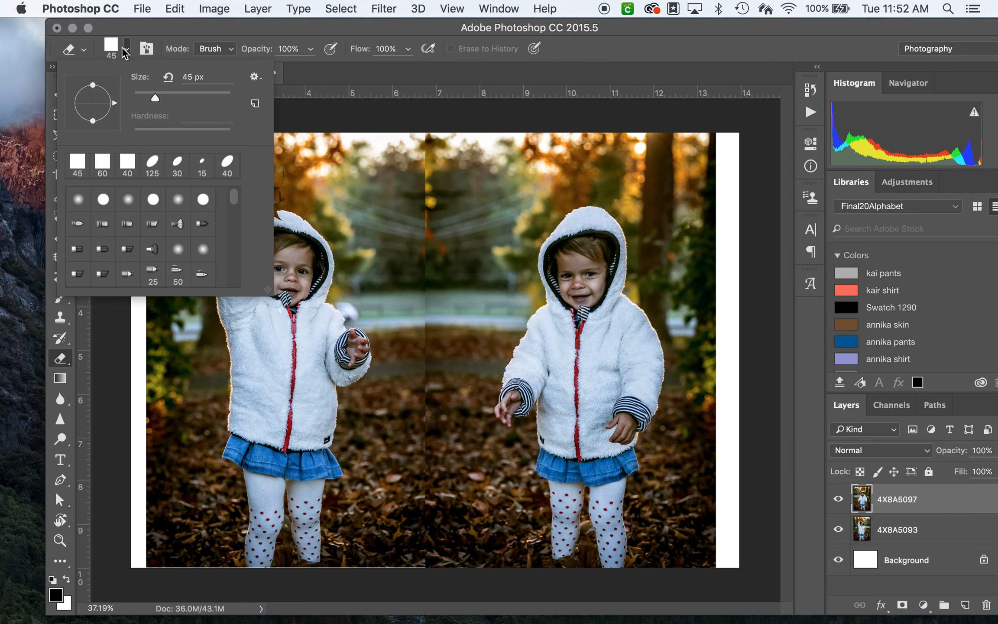
{"action": "left_click", "coordinate": [180, 204]}
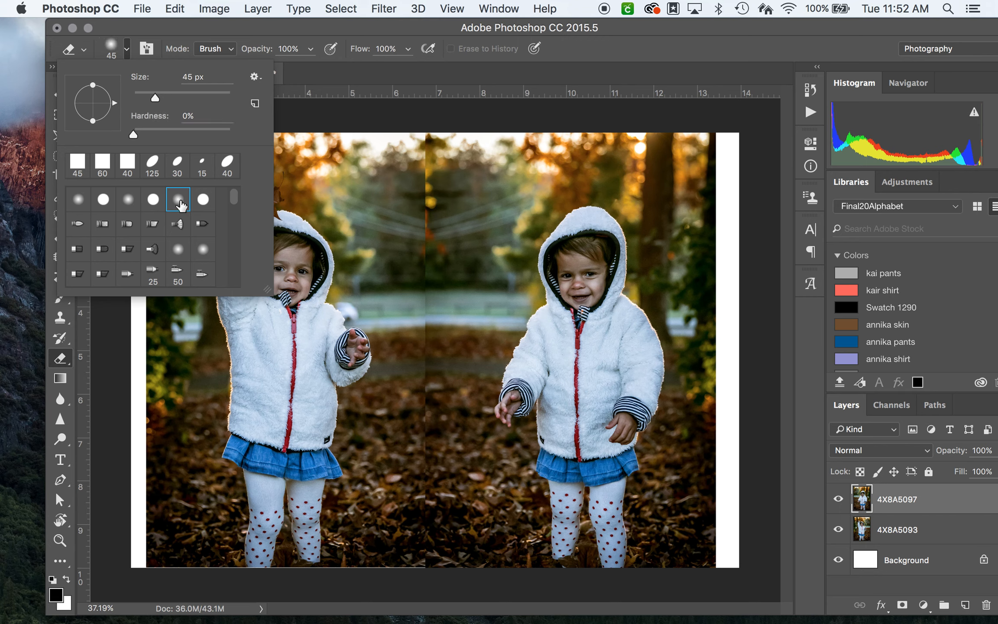
{"action": "left_click_drag", "start_coordinate": [134, 134], "coordinate": [168, 135]}
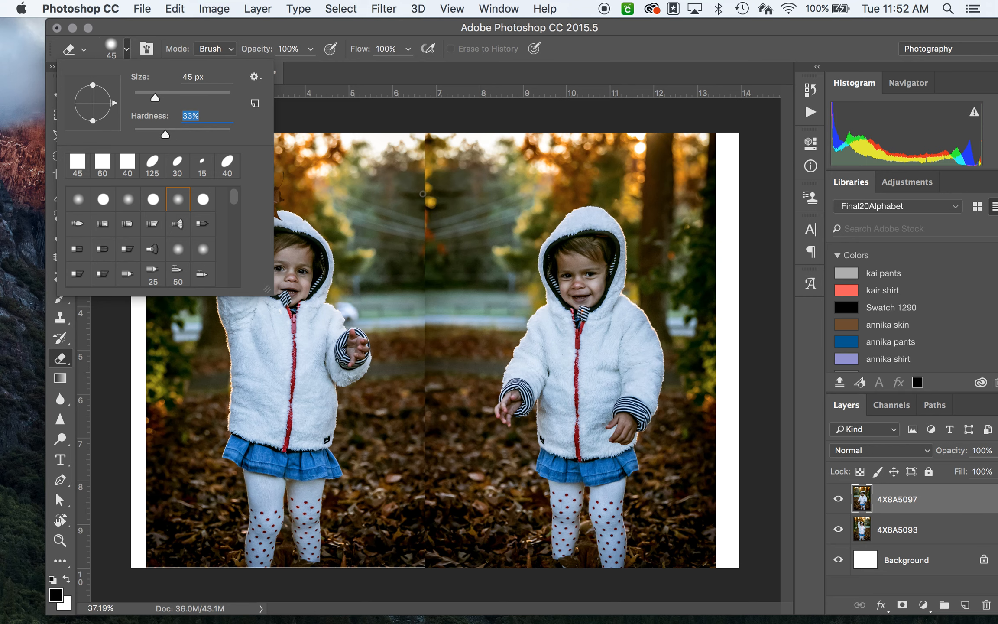
{"action": "left_click_drag", "start_coordinate": [157, 100], "coordinate": [192, 97]}
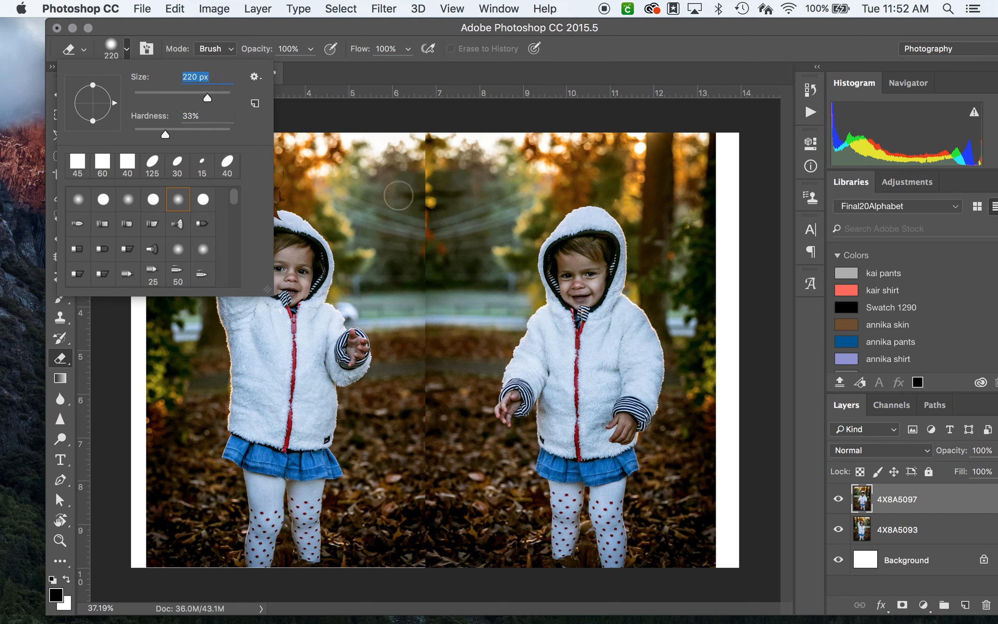
{"action": "left_click", "coordinate": [128, 51]}
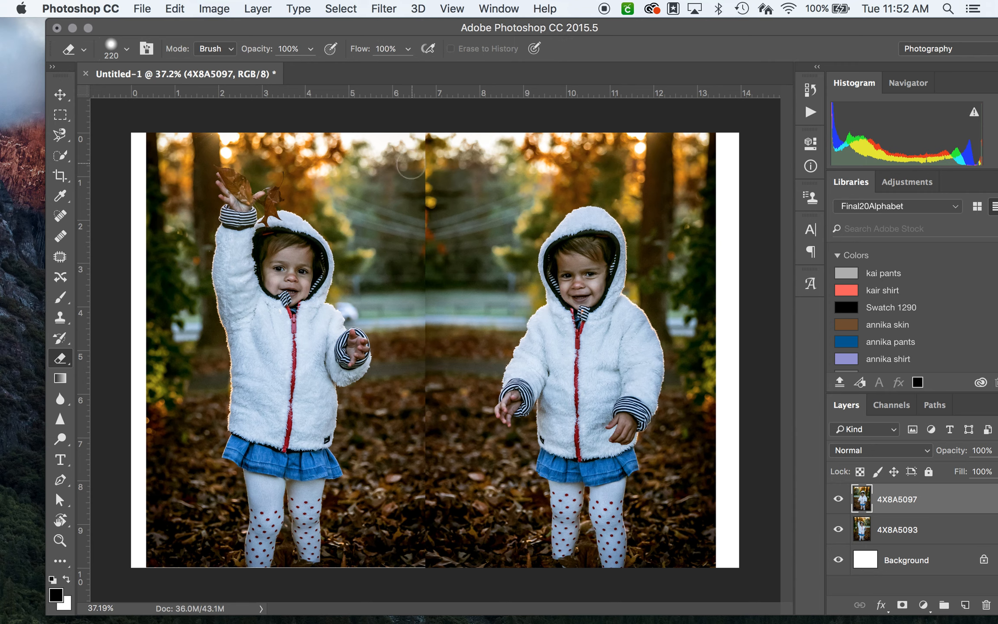
Step: Try erasing parts of the flipped photo's inner edge along the seam, and undo the strokes
{"action": "mouse_move", "coordinate": [415, 158]}
{"action": "left_mouse_down"}
{"action": "mouse_move", "coordinate": [416, 186]}
{"action": "mouse_move", "coordinate": [414, 143]}
{"action": "mouse_move", "coordinate": [413, 184]}
{"action": "left_mouse_up"}
{"action": "mouse_move", "coordinate": [418, 232]}
{"action": "left_mouse_down"}
{"action": "mouse_move", "coordinate": [425, 208]}
{"action": "mouse_move", "coordinate": [438, 249]}
{"action": "left_mouse_up"}
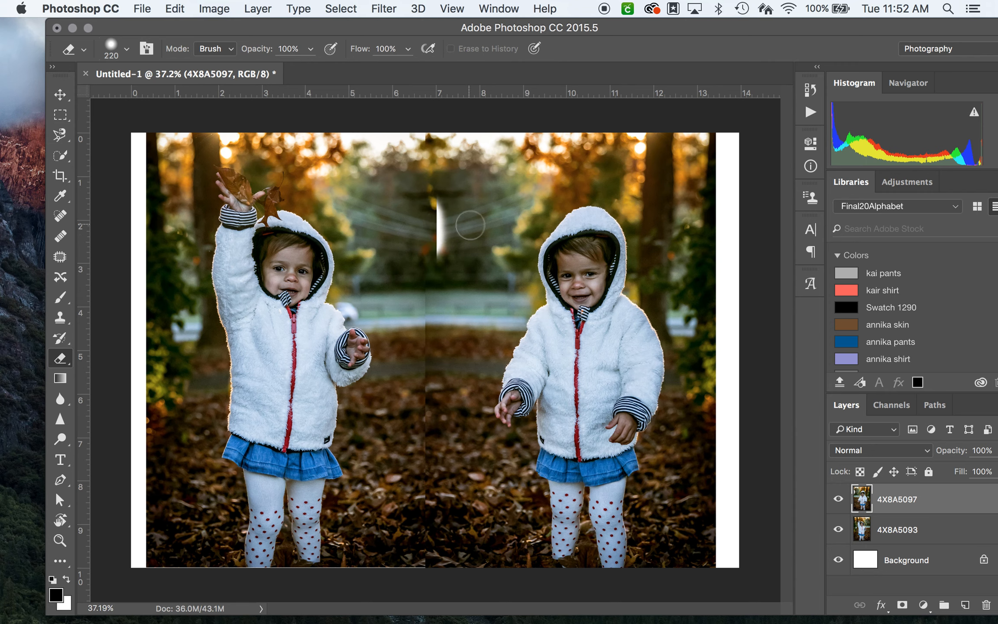
{"action": "key", "text": "super+z"}
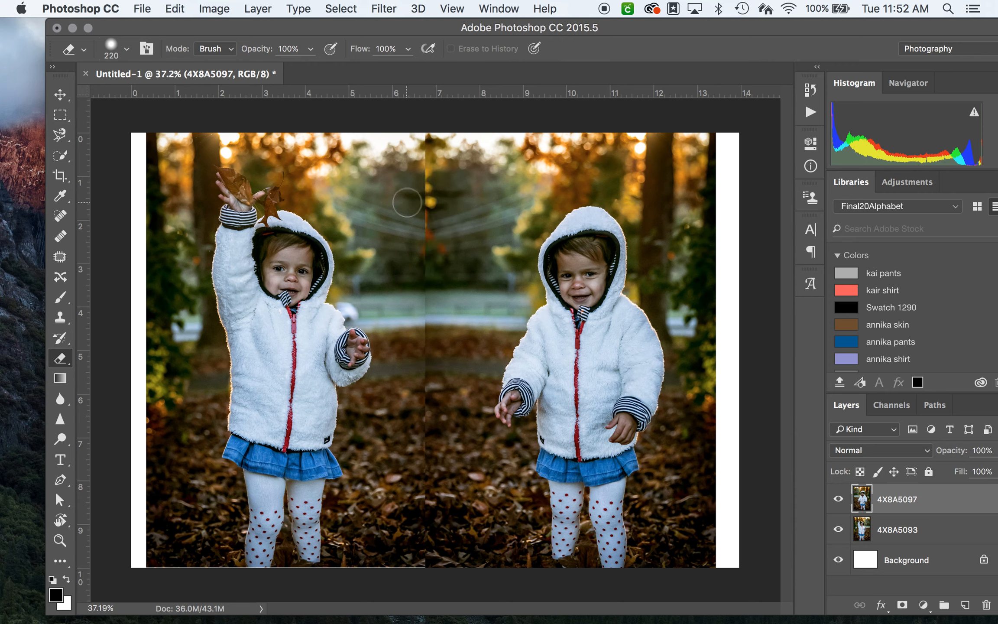
{"action": "mouse_move", "coordinate": [413, 200]}
{"action": "left_mouse_down"}
{"action": "mouse_move", "coordinate": [416, 138]}
{"action": "mouse_move", "coordinate": [418, 333]}
{"action": "left_mouse_up"}
{"action": "key", "text": "super+z"}
Step: Erase the inner edge of the 4X8A5097 photo down the full height of the seam to blend it with the other photo
{"action": "left_click_drag", "start_coordinate": [413, 178], "coordinate": [416, 432]}
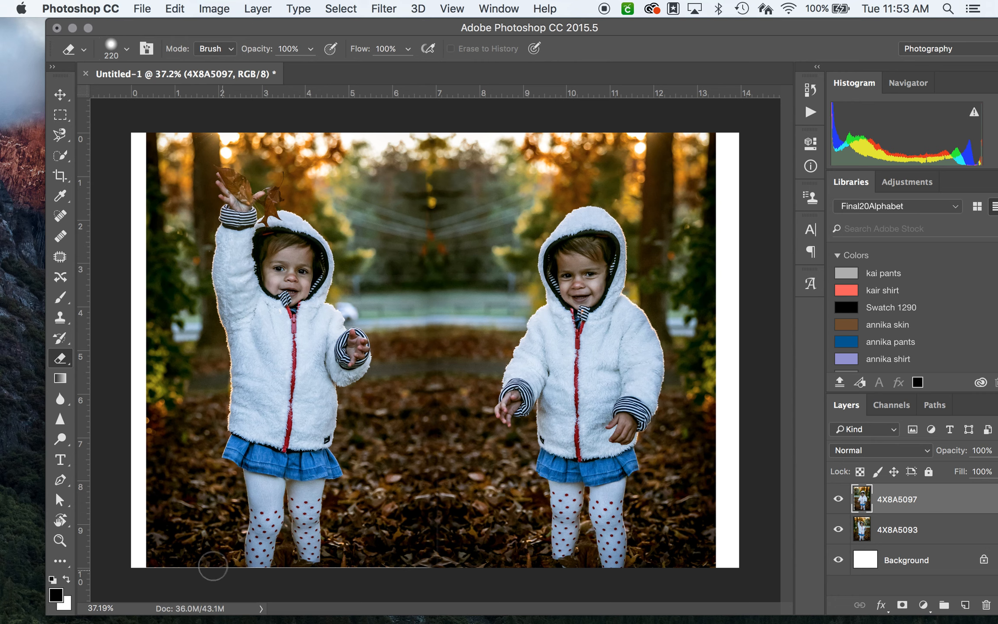
Step: Enlarge the 4X8A5093 photo to about 100.4% so it reaches the canvas's lower edge, and nudge it slightly upward
{"action": "left_click", "coordinate": [912, 529]}
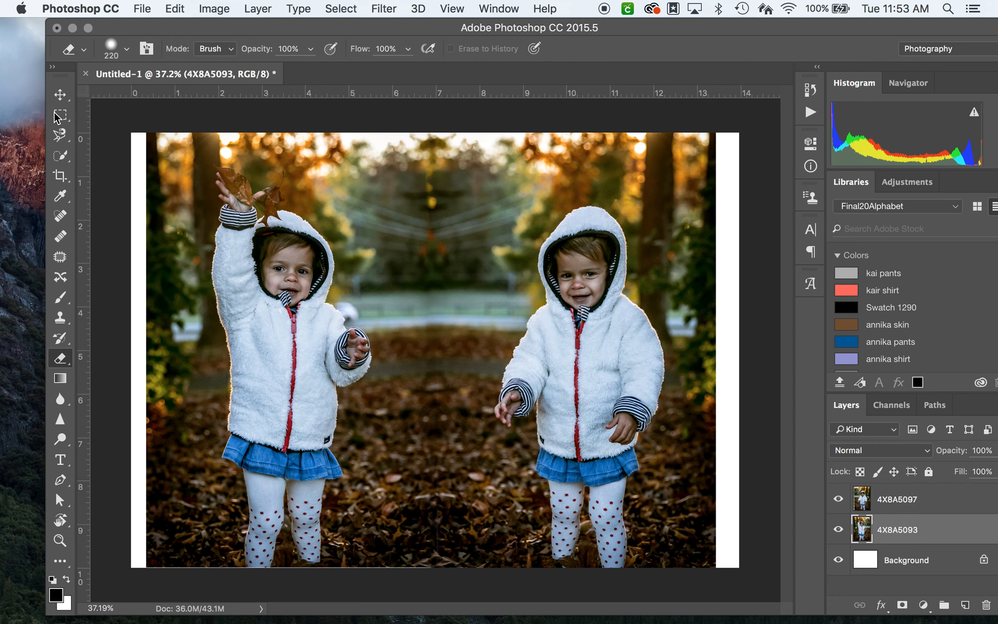
{"action": "left_click", "coordinate": [56, 98]}
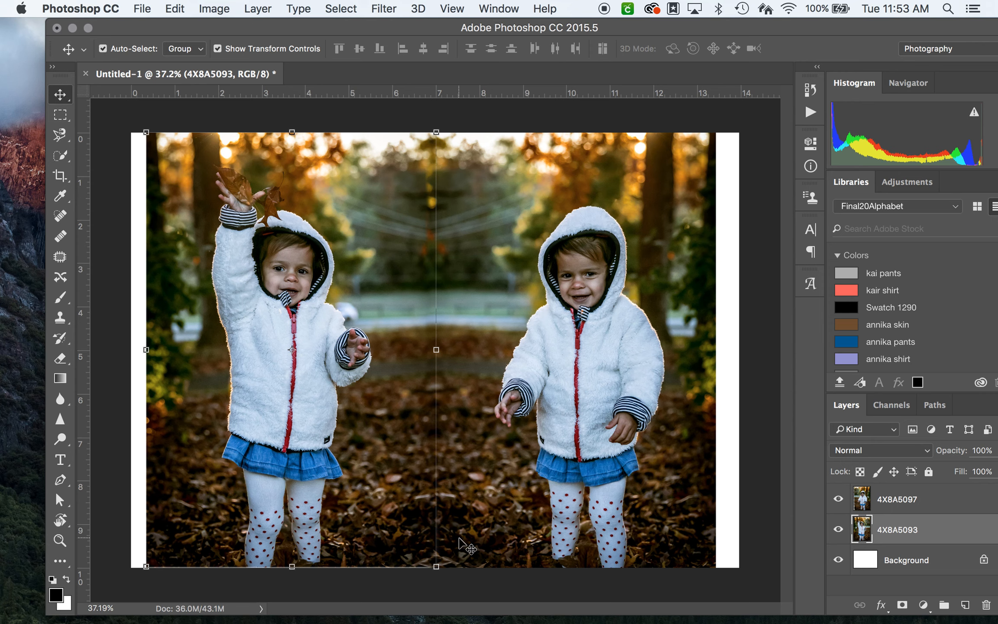
{"action": "key", "text": "super+t"}
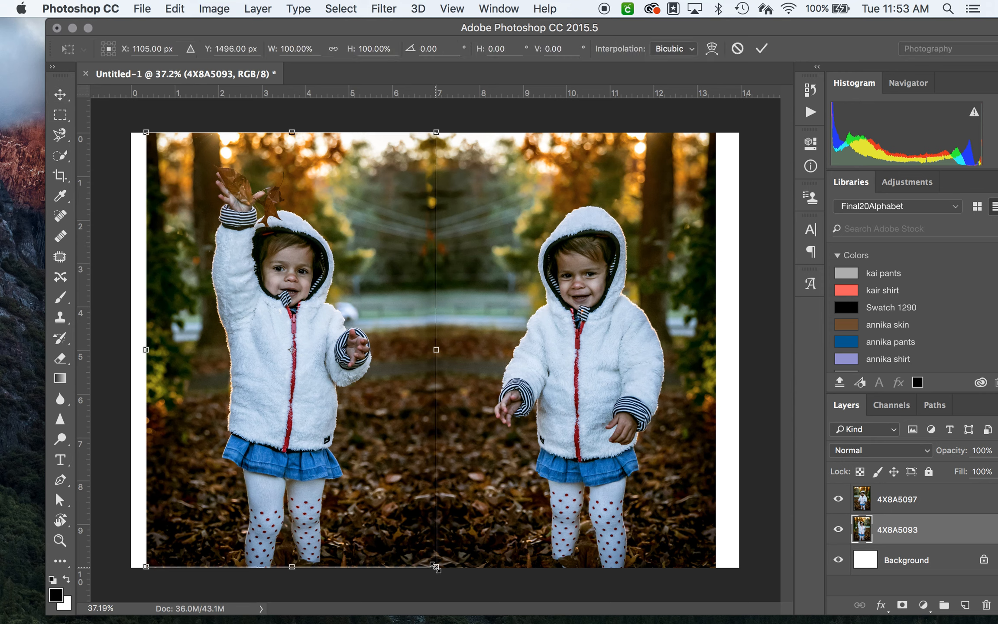
{"action": "left_click_drag", "start_coordinate": [436, 567], "coordinate": [438, 569]}
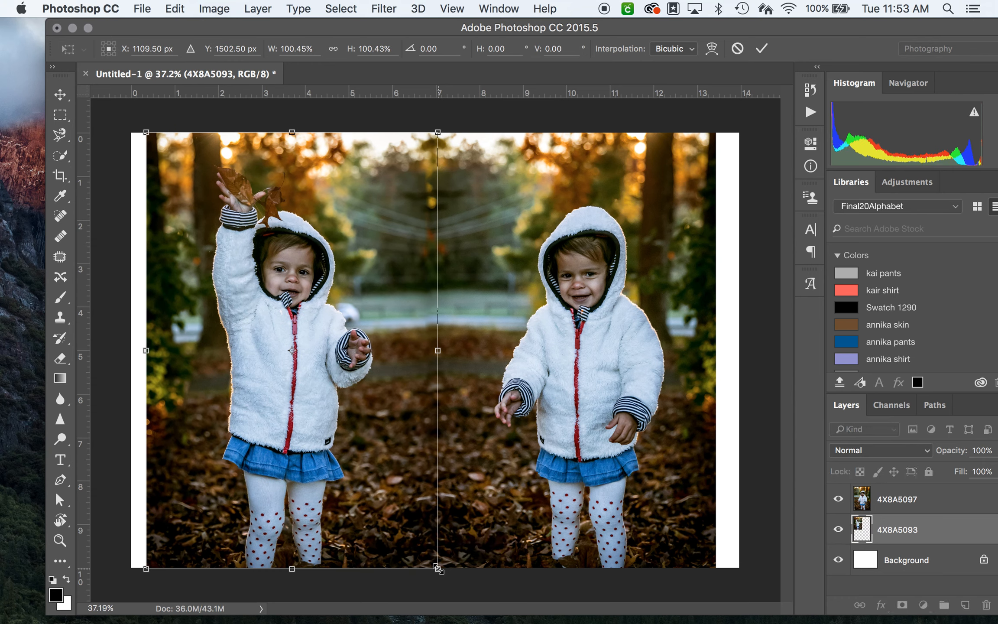
{"action": "key", "text": "Return"}
{"action": "key", "text": "Up"}
{"action": "key", "text": "Up"}
{"action": "key", "text": "Up"}
{"action": "key", "text": "Up"}
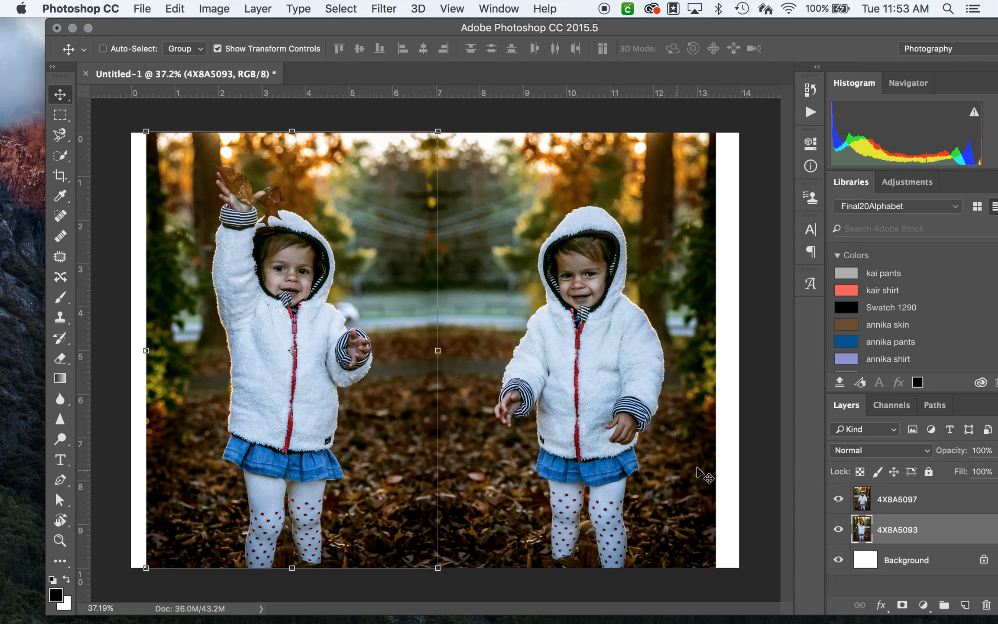
Step: Select the Background layer and examine the blended seam between the two photos up close and at full view
{"action": "left_click", "coordinate": [889, 559]}
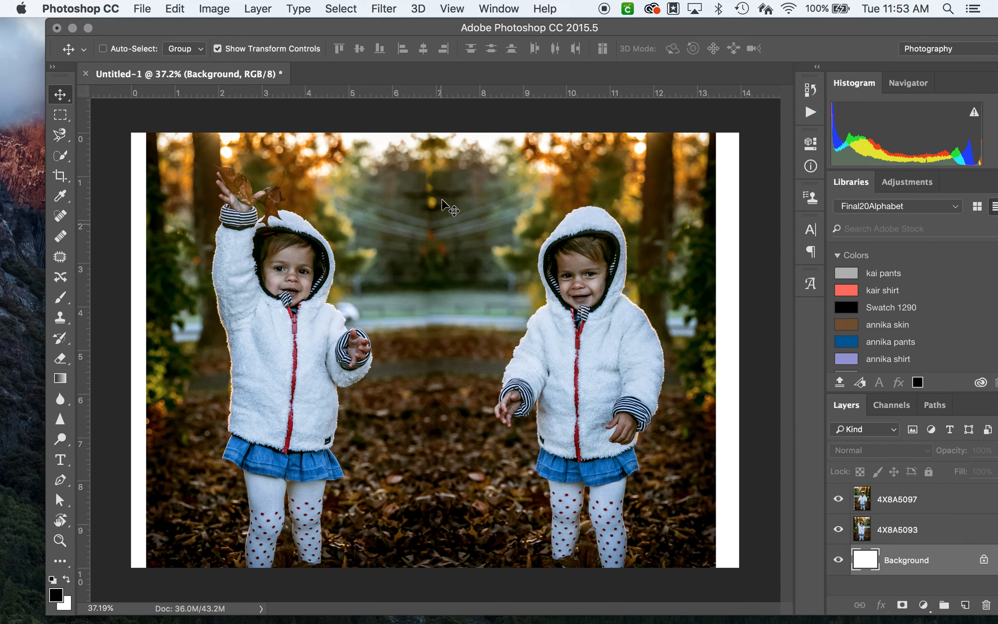
{"action": "scroll", "coordinate": [413, 285], "scroll_direction": "up", "scroll_amount": 1}
{"action": "scroll", "coordinate": [412, 283], "scroll_direction": "up", "scroll_amount": 4}
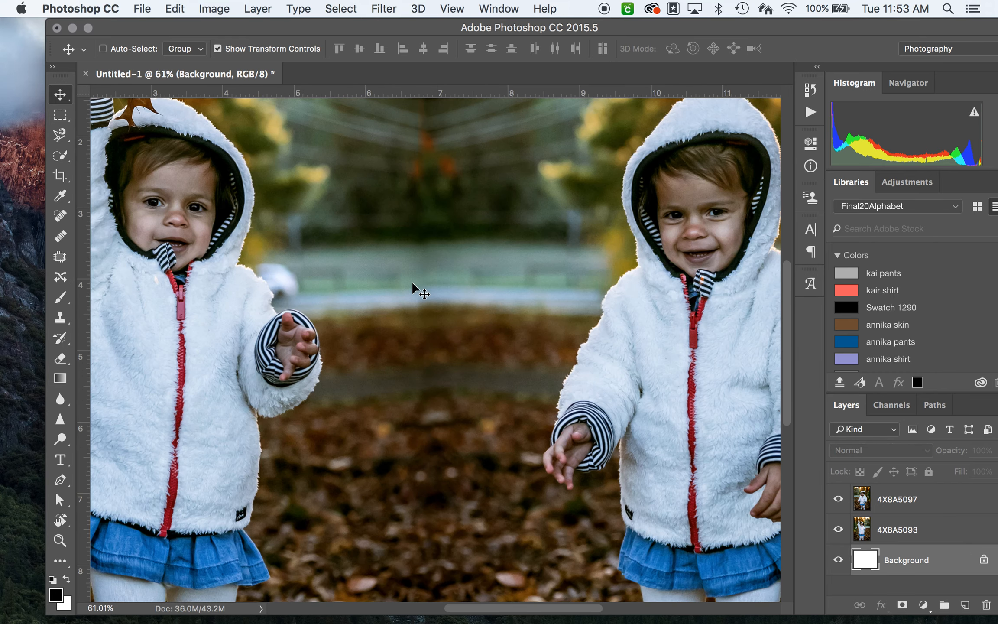
{"action": "scroll", "coordinate": [417, 268], "scroll_direction": "up", "scroll_amount": 1}
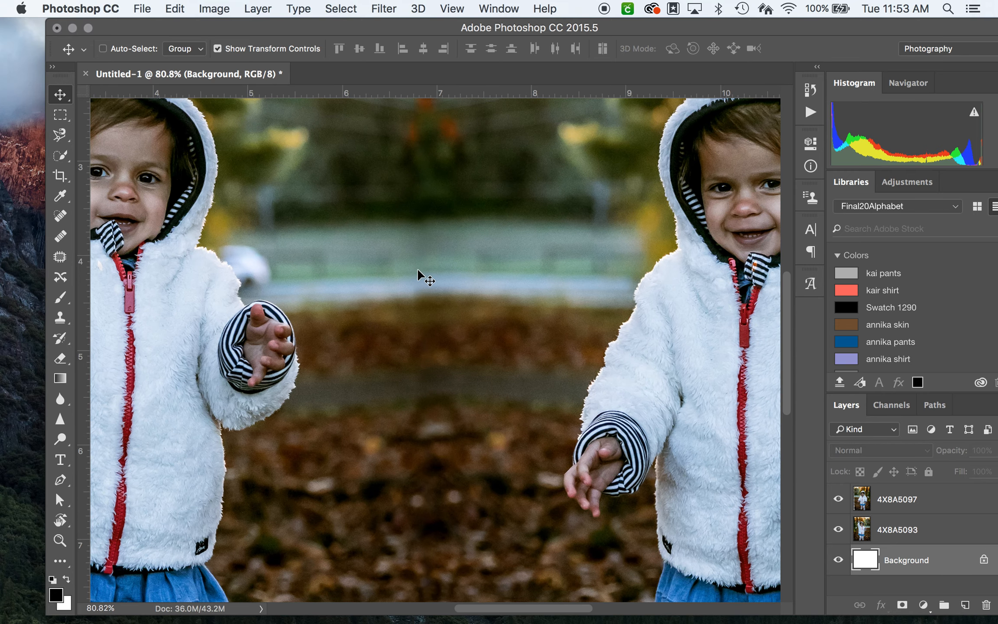
{"action": "scroll", "coordinate": [417, 267], "scroll_direction": "down", "scroll_amount": 5}
{"action": "scroll", "coordinate": [418, 268], "scroll_direction": "down", "scroll_amount": 1}
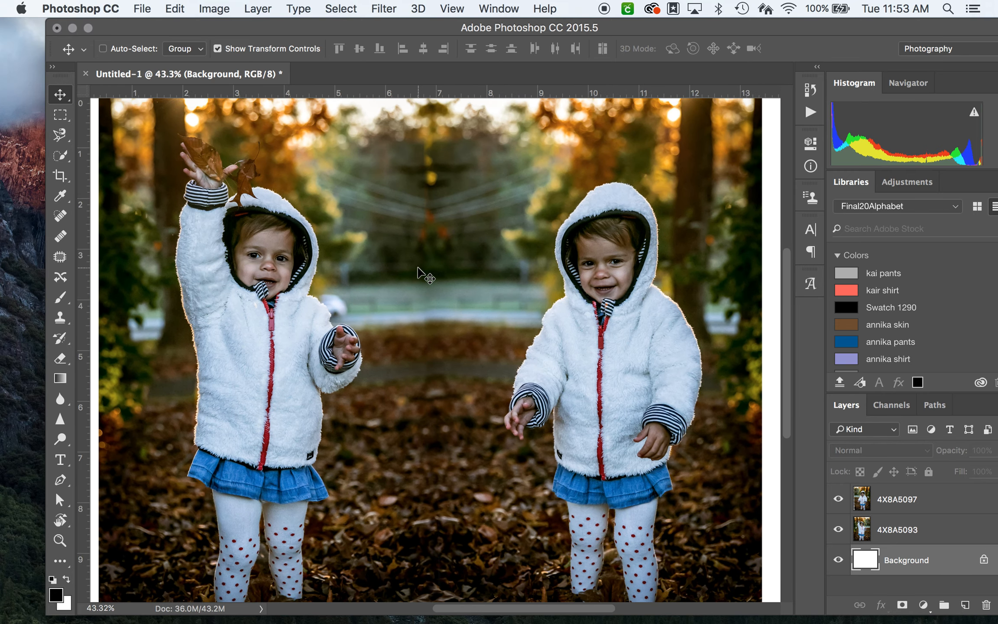
{"action": "scroll", "coordinate": [418, 267], "scroll_direction": "down", "scroll_amount": 3}
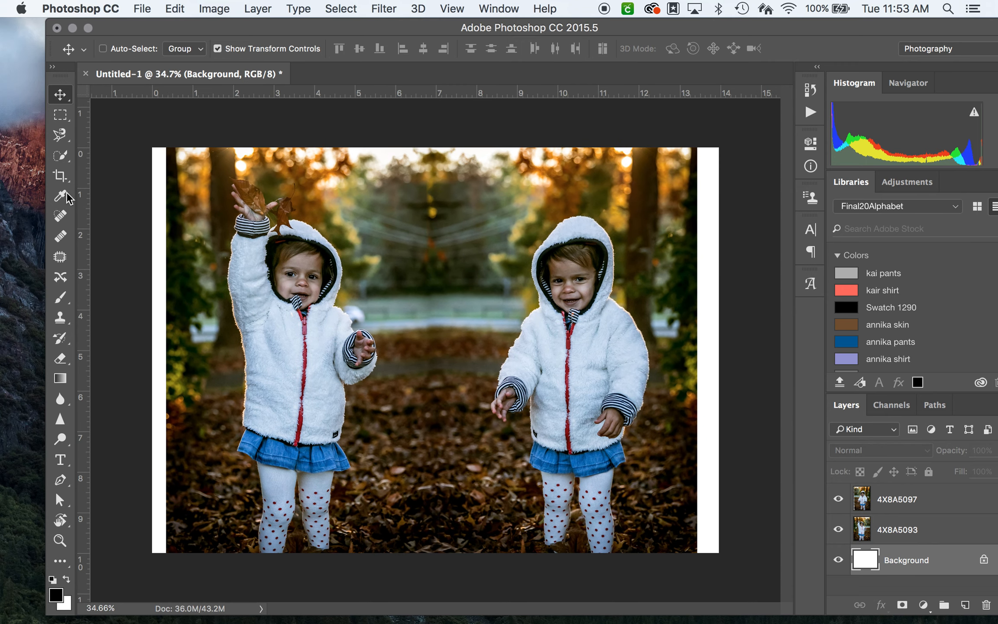
Step: Crop the canvas to the outer edges of the two photos, removing the white strips on both sides
{"action": "left_click", "coordinate": [60, 175]}
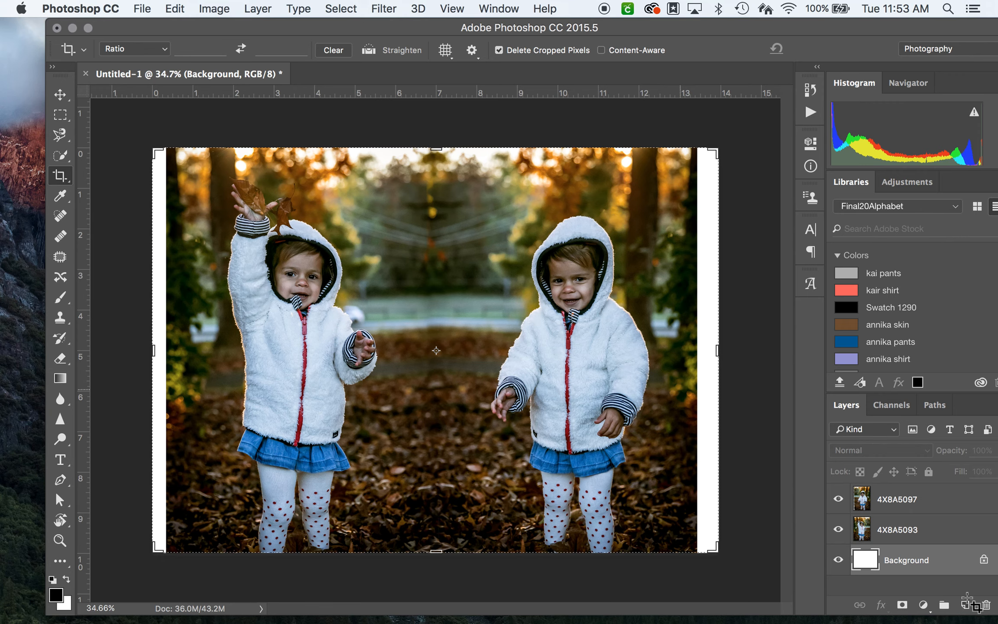
{"action": "left_click_drag", "start_coordinate": [154, 350], "coordinate": [160, 349]}
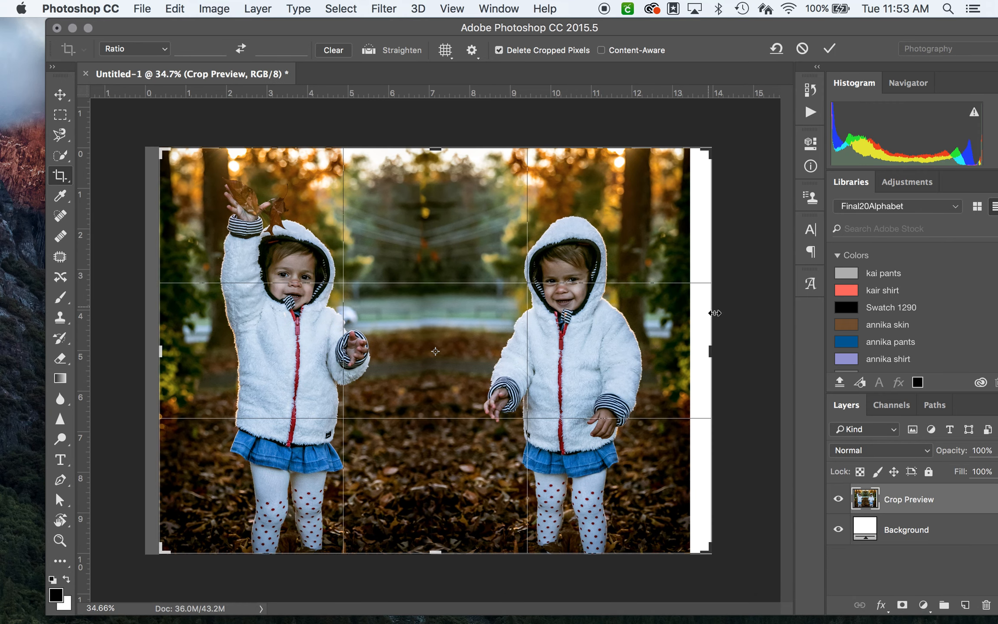
{"action": "left_click_drag", "start_coordinate": [710, 350], "coordinate": [698, 349]}
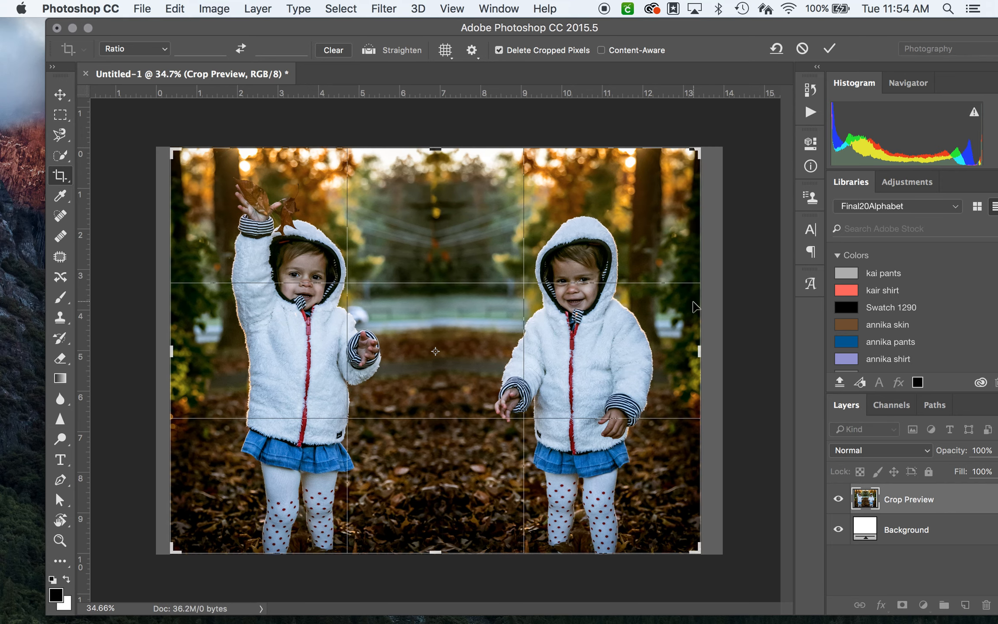
{"action": "key", "text": "Return"}
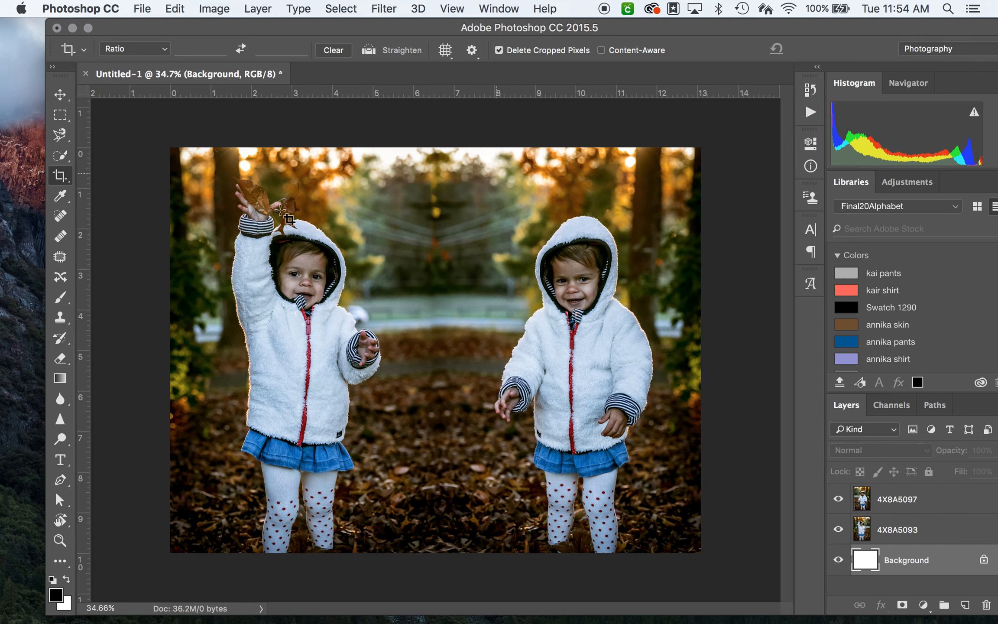
Step: Start saving the document under a new name on the Desktop with JPEG as the file format
{"action": "left_click", "coordinate": [124, 5]}
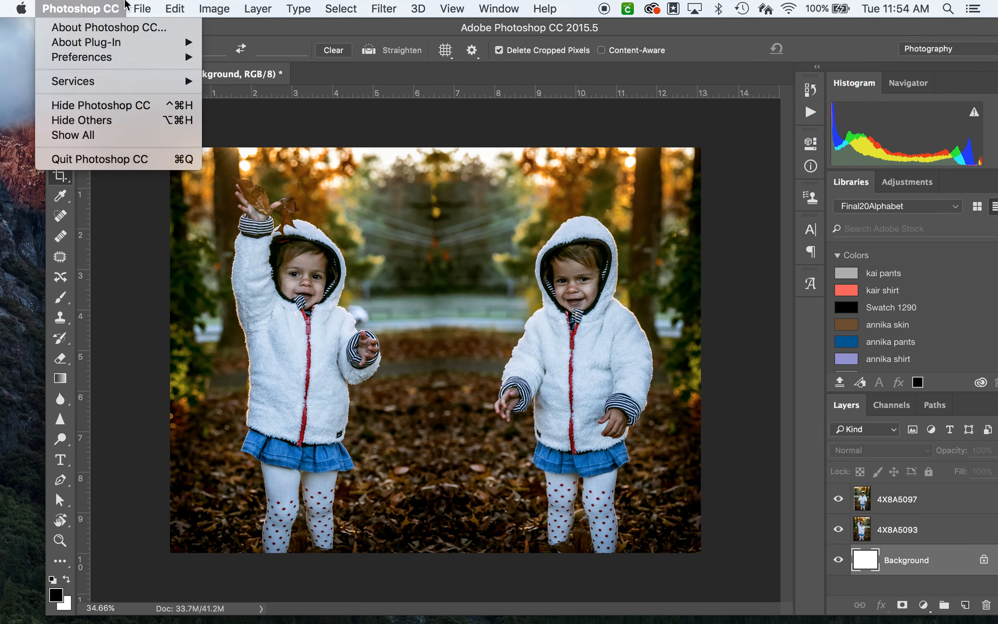
{"action": "mouse_move", "coordinate": [139, 8]}
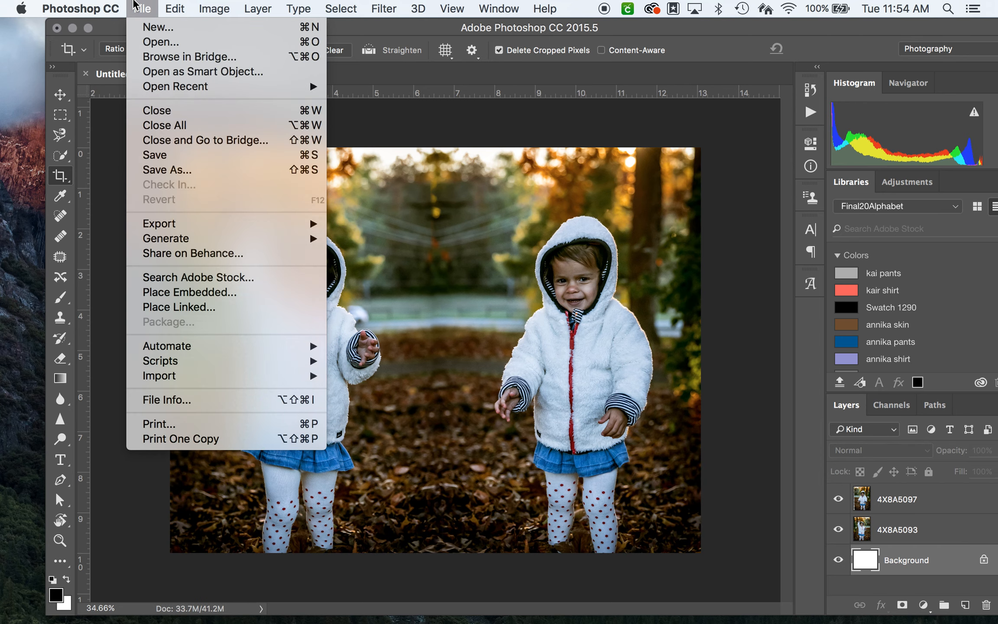
{"action": "left_click", "coordinate": [186, 170]}
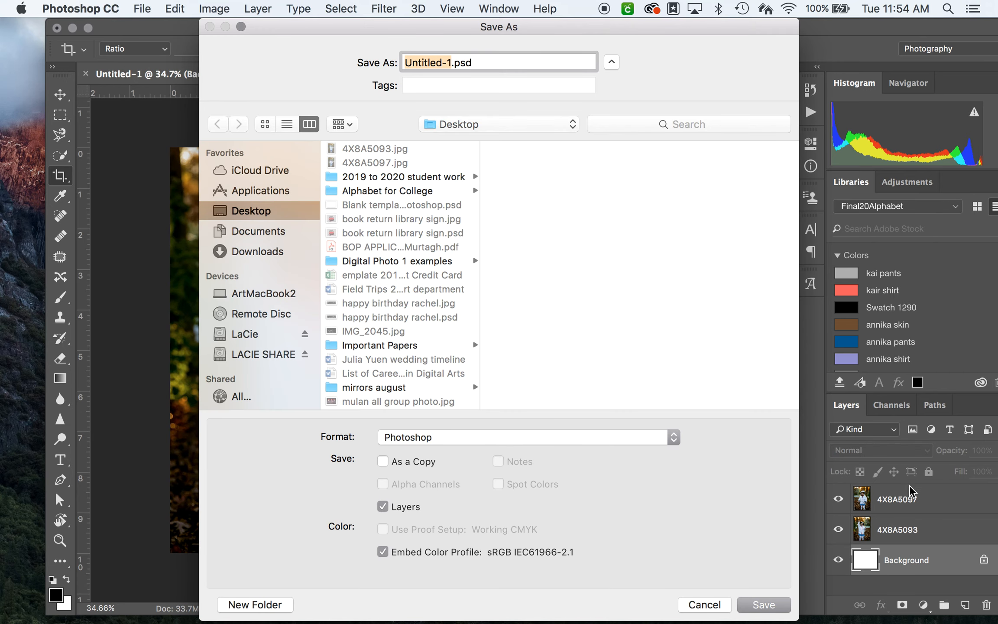
{"action": "left_click", "coordinate": [569, 444]}
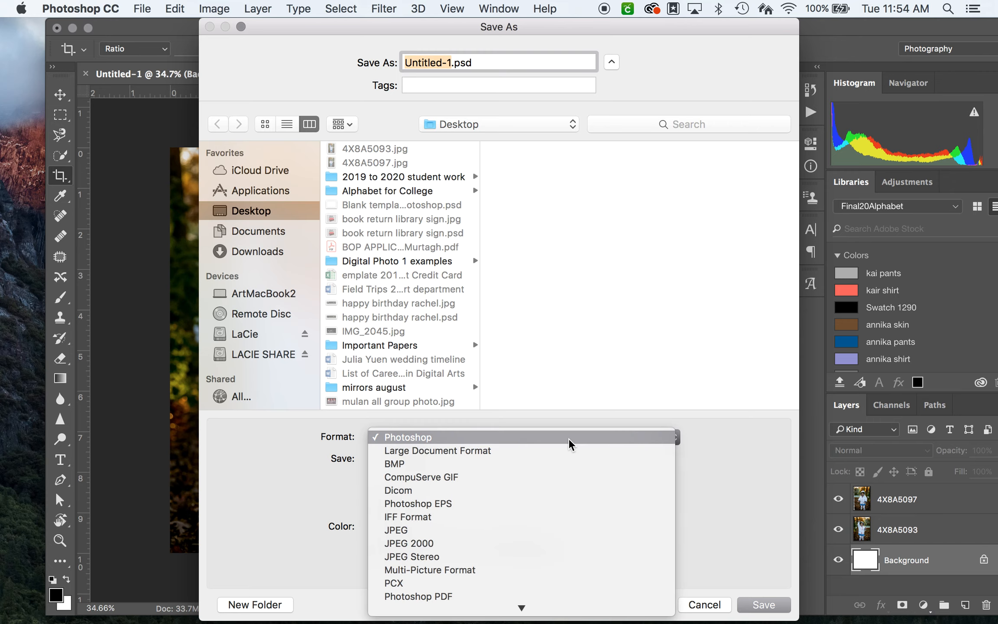
{"action": "left_click", "coordinate": [544, 533]}
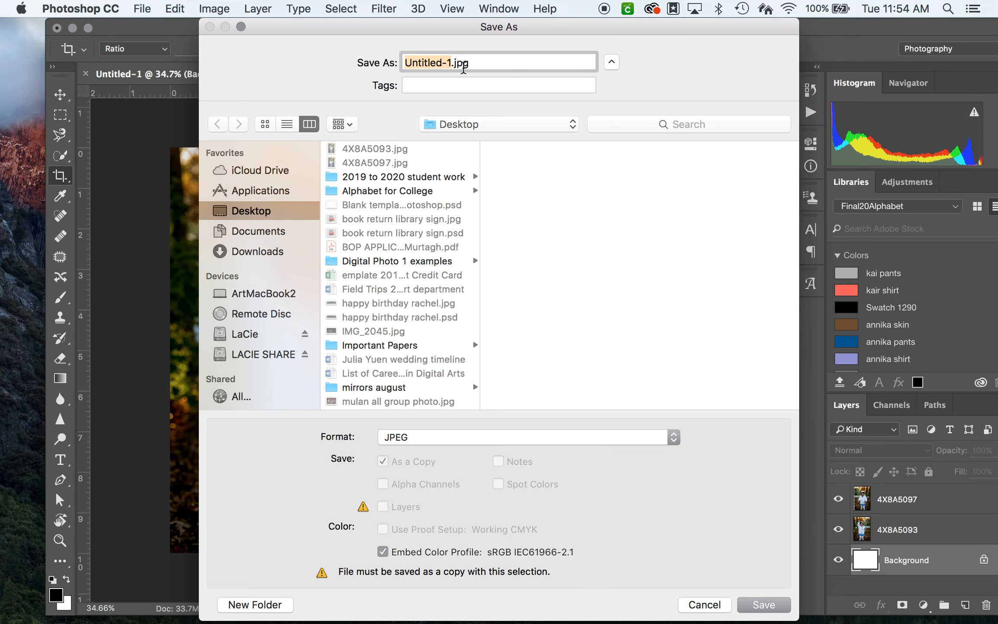
Step: Name the JPEG "baby", the child's name and "diptych", and save it at Maximum quality 12 with the Baseline ("Standard") format
{"action": "left_click", "coordinate": [472, 62]}
{"action": "key", "text": "BackSpace"}
{"action": "key", "text": "BackSpace"}
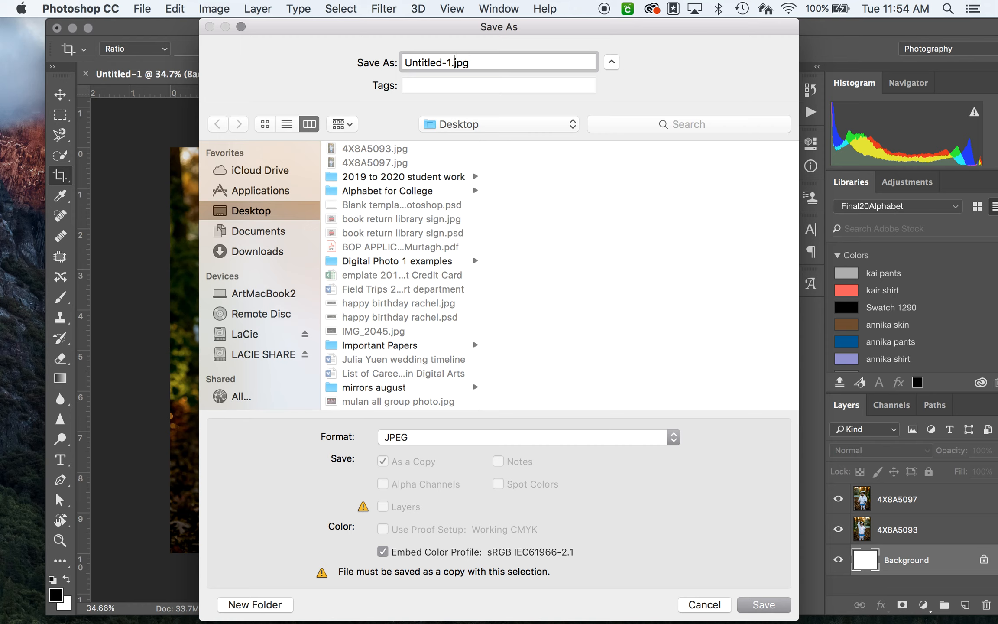
{"action": "key", "text": "BackSpace"}
{"action": "key", "text": "BackSpace"}
{"action": "key", "text": "BackSpace"}
{"action": "key", "text": "BackSpace"}
{"action": "key", "text": "BackSpace"}
{"action": "key", "text": "BackSpace"}
{"action": "key", "text": "BackSpace"}
{"action": "key", "text": "BackSpace"}
{"action": "key", "text": "BackSpace"}
{"action": "key", "text": "BackSpace"}
{"action": "type", "text": "baby oliva"}
{"action": "type", "text": " diptyc"}
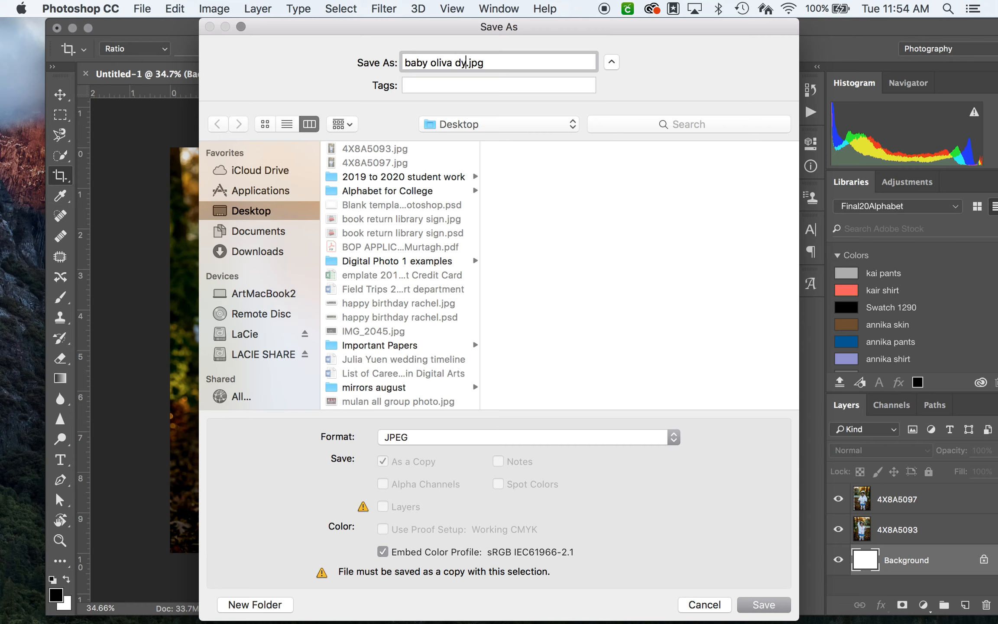
{"action": "type", "text": "h"}
{"action": "left_click", "coordinate": [772, 605]}
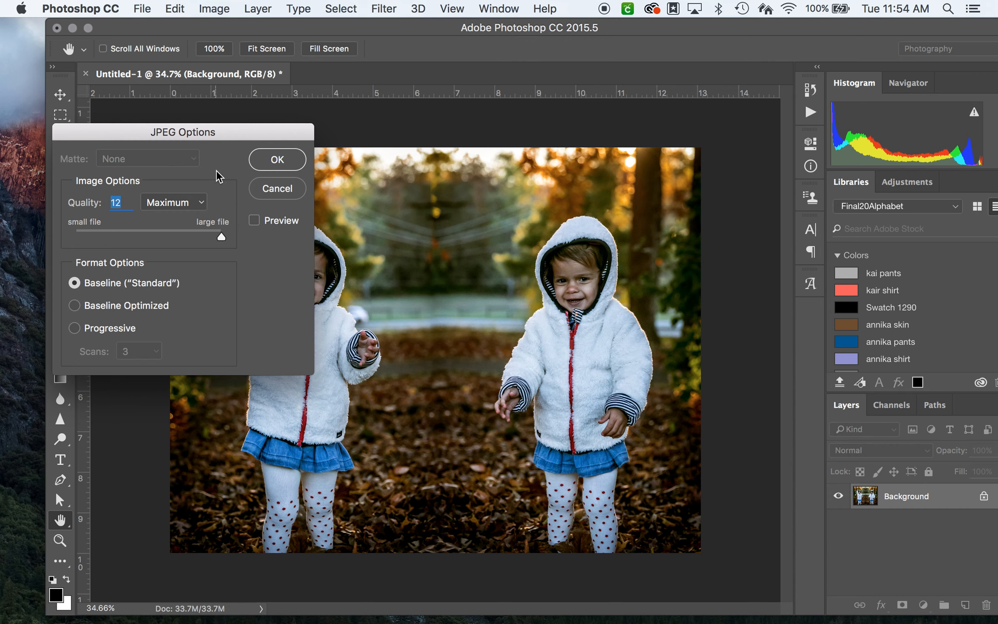
{"action": "left_click_drag", "start_coordinate": [219, 138], "coordinate": [270, 126]}
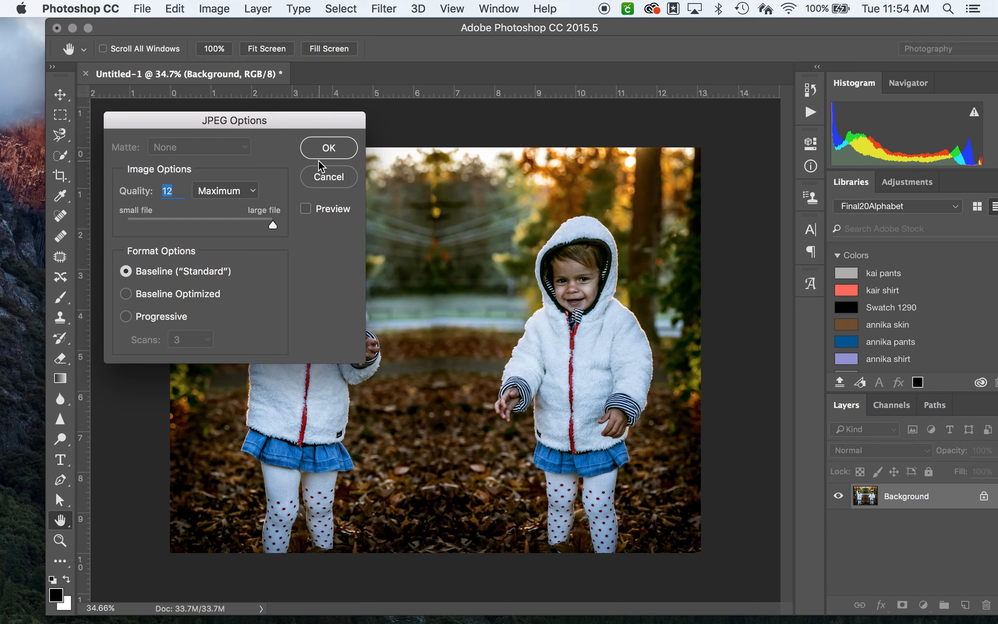
{"action": "left_click", "coordinate": [340, 151]}
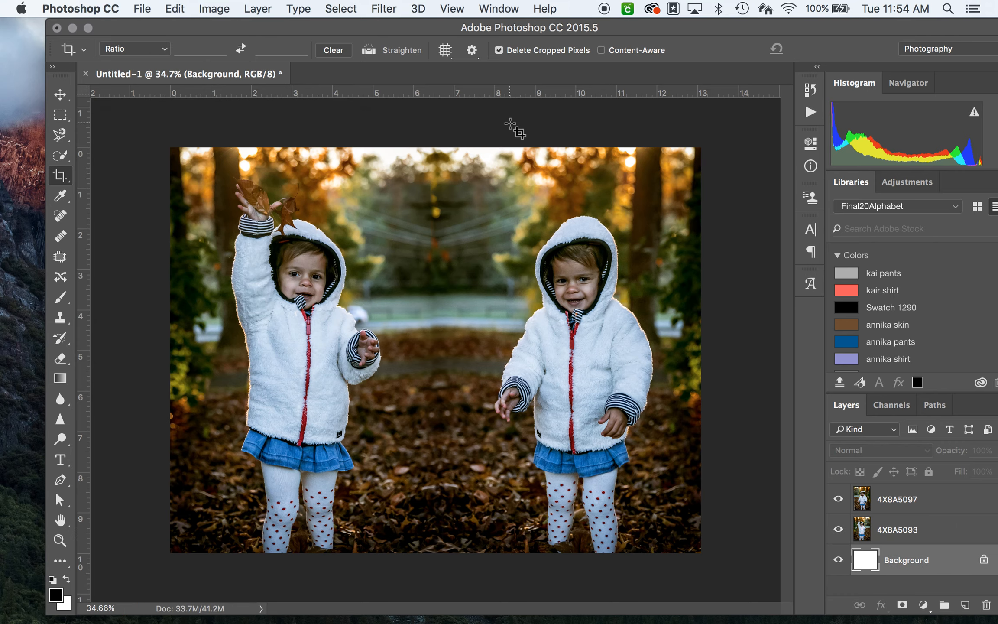
Step: Minimize the document window and open the saved diptych JPEG from the desktop in Preview to check it
{"action": "left_click", "coordinate": [72, 28]}
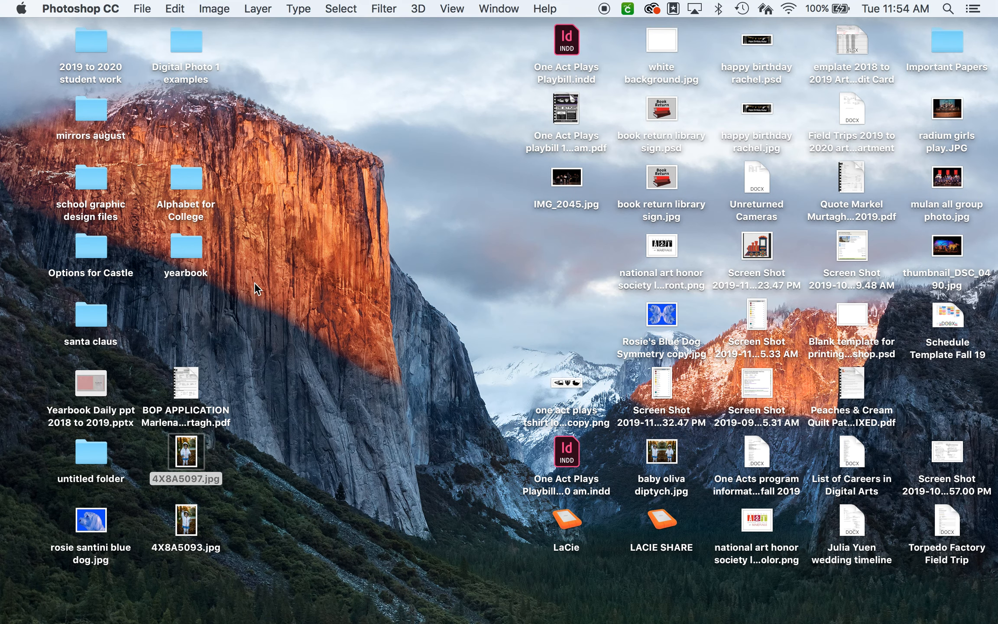
{"action": "left_click", "coordinate": [442, 359]}
{"action": "left_click", "coordinate": [670, 455]}
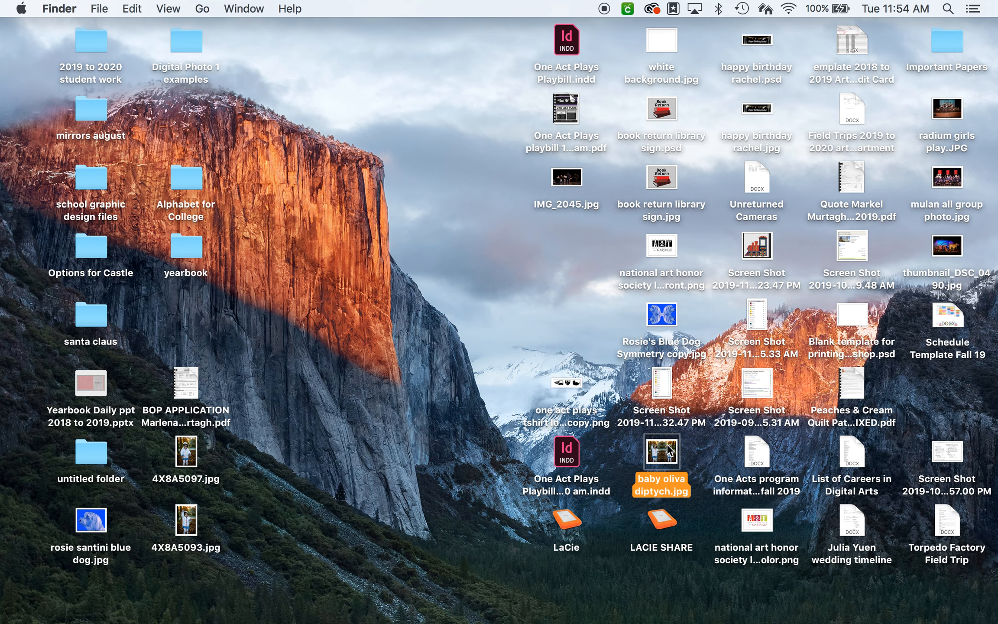
{"action": "double_click", "coordinate": [670, 451]}
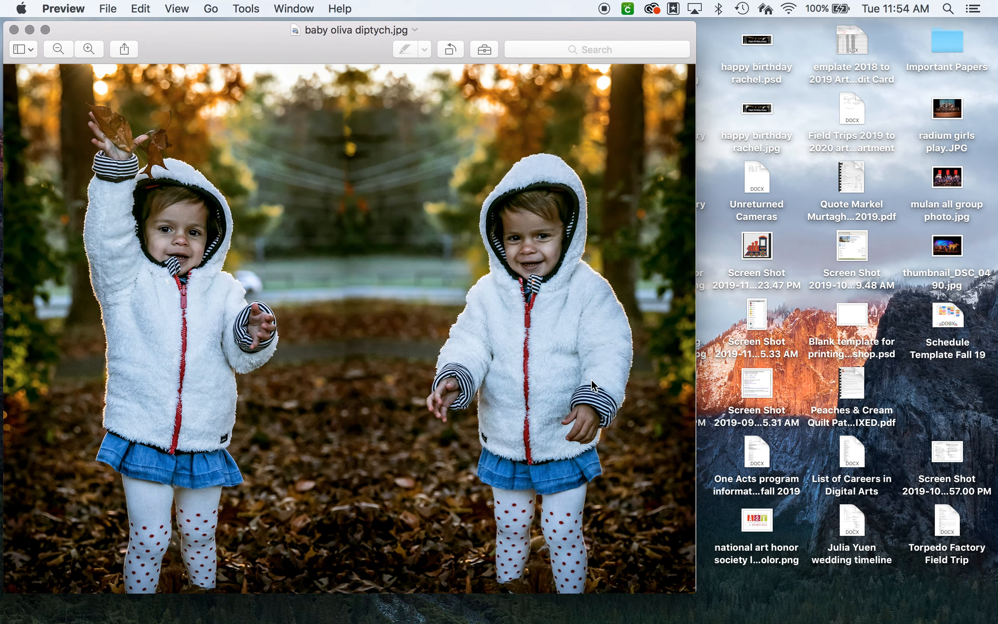